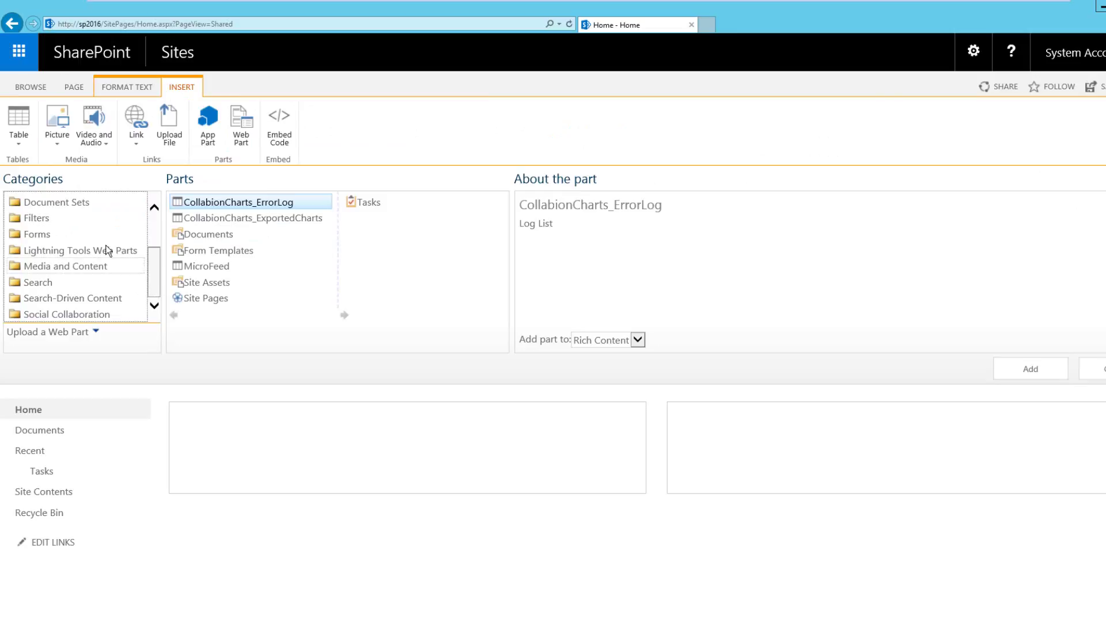
Add the Lightning Data Viewer web part from the Lightning Tools Web Parts category to the page's rich content area
left_click(136, 250)
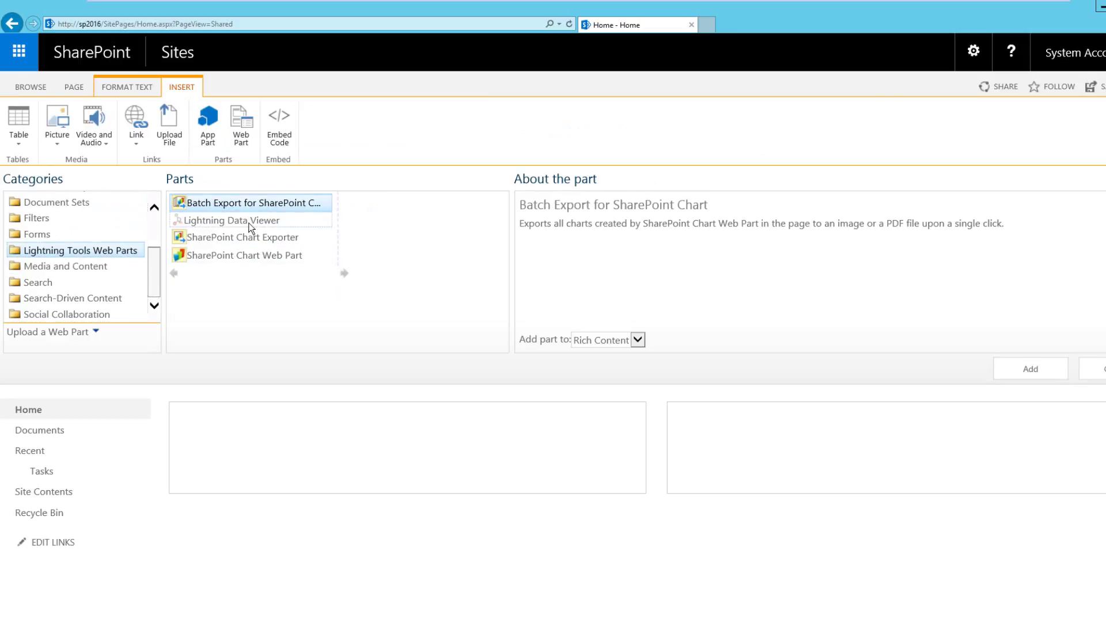
left_click(250, 223)
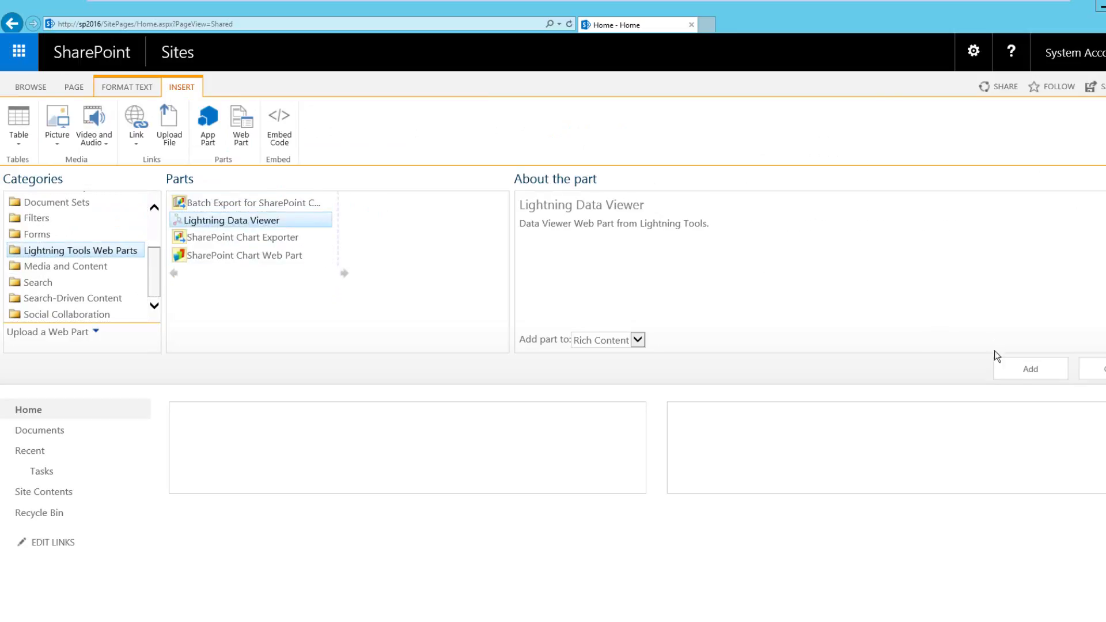
left_click(1029, 370)
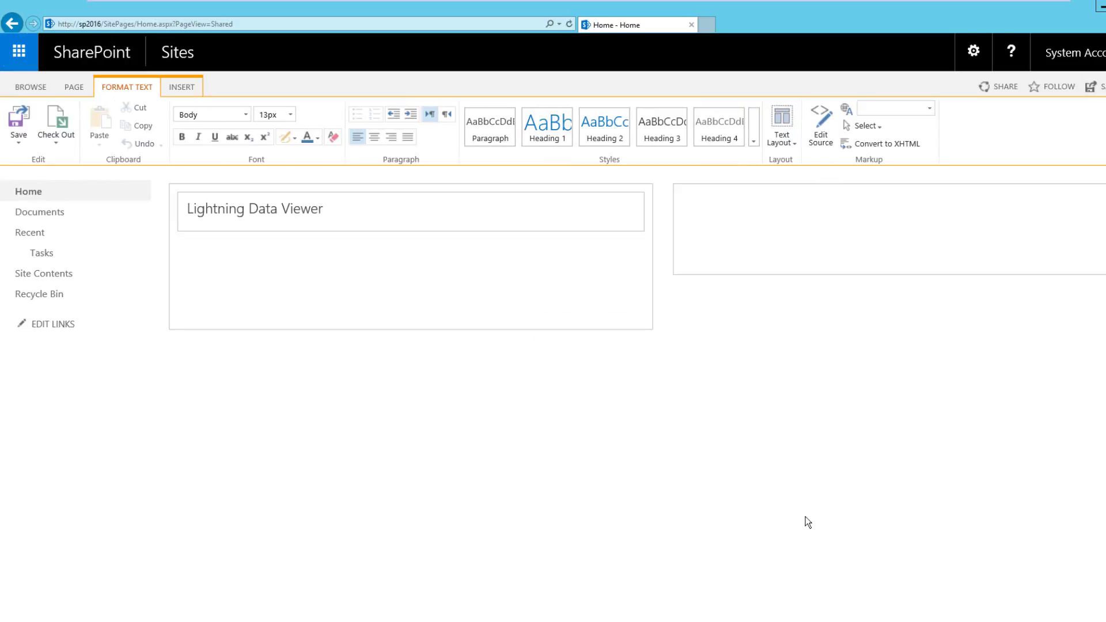
Open the Lightning Data Viewer's web part configuration and choose MSSql Data Source Provider as the data source provider
left_click(614, 207)
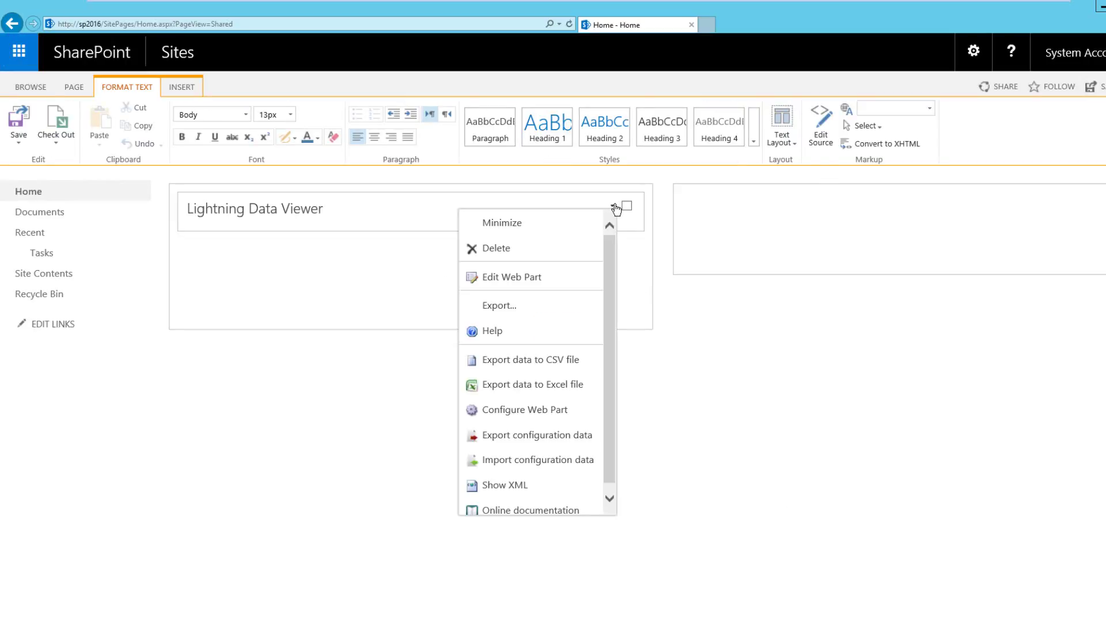
left_click(529, 408)
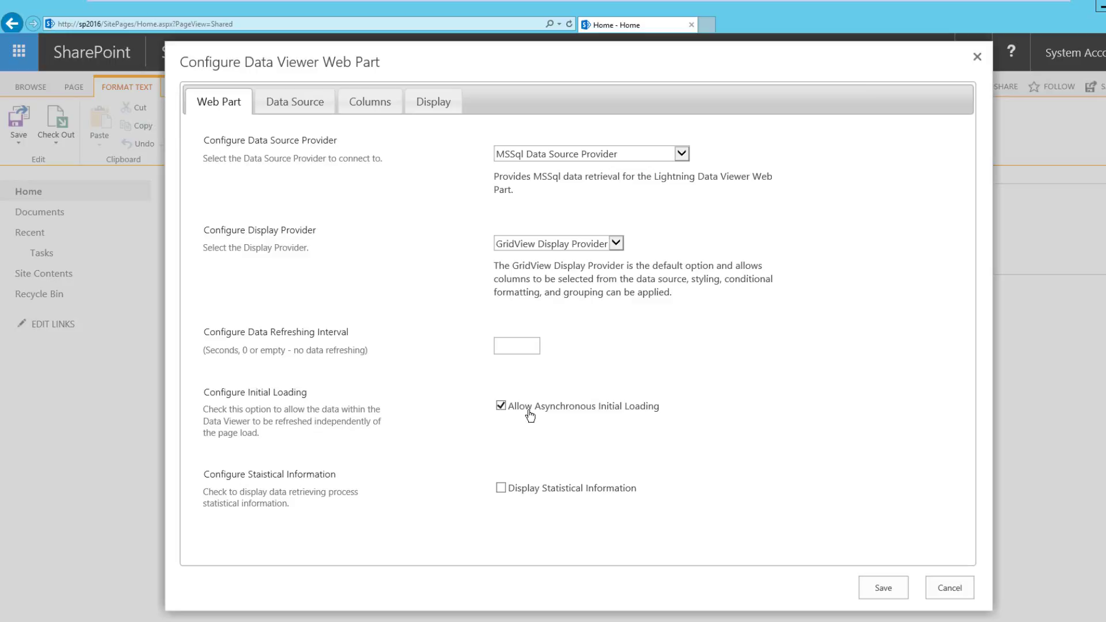
left_click(682, 159)
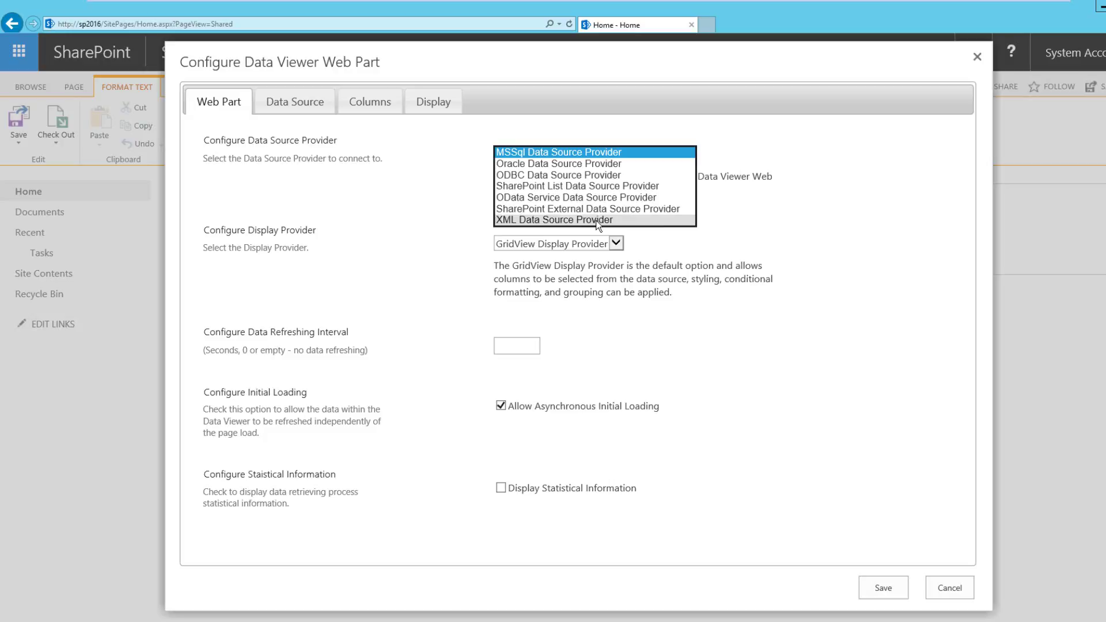
left_click(569, 153)
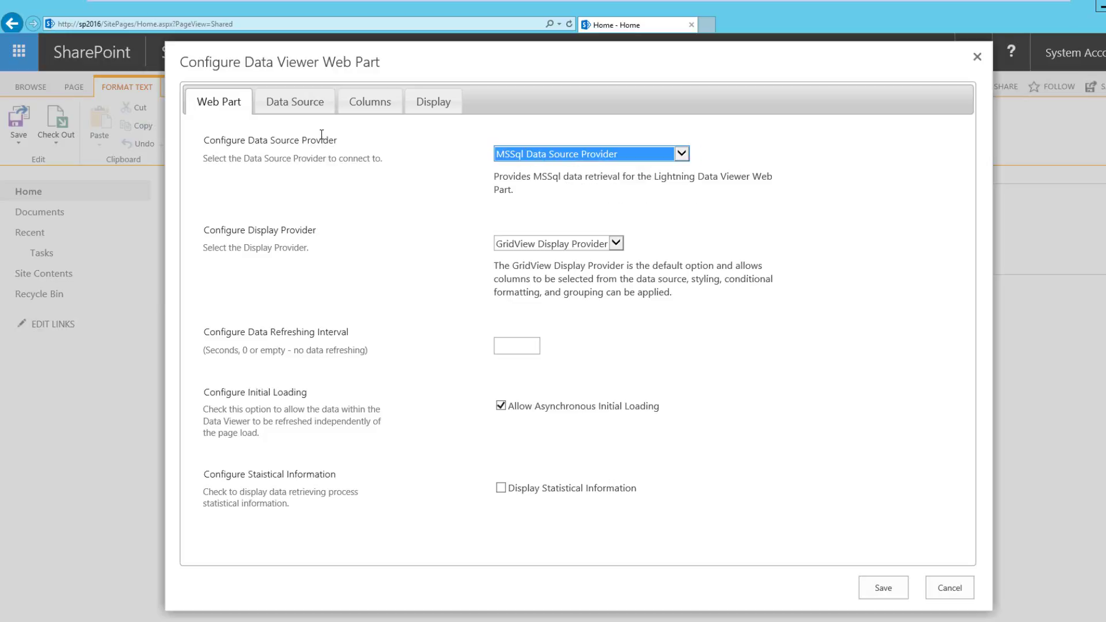
Set the data source server to SQL2016 with integrated security and Secure Store ID SQLSS, and load its databases
left_click(305, 115)
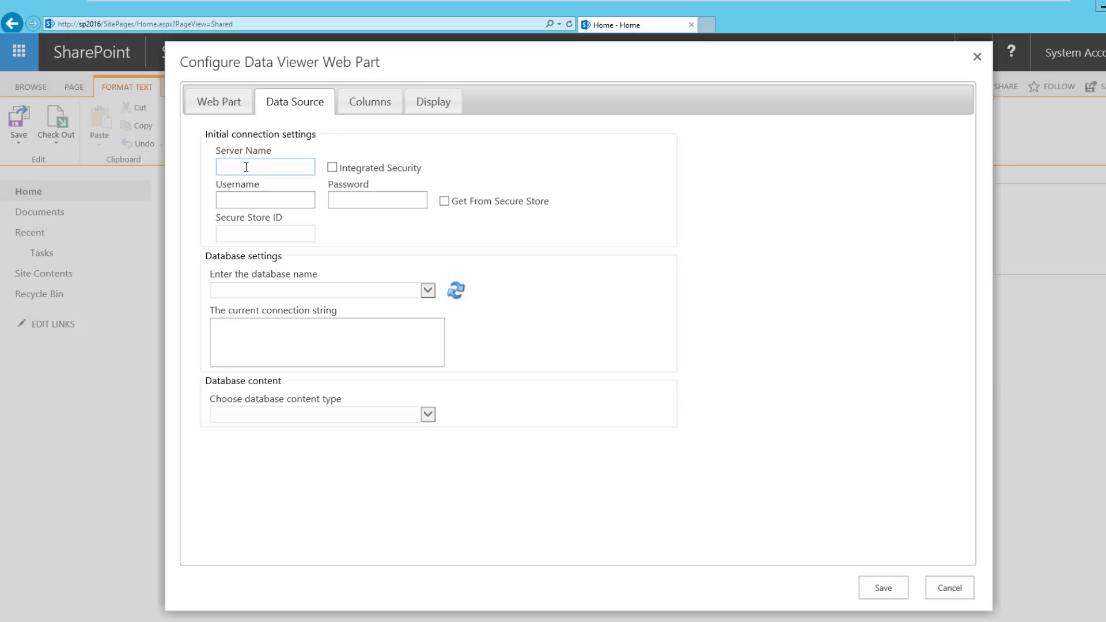
type("SQL2016")
left_click(332, 169)
left_click(302, 235)
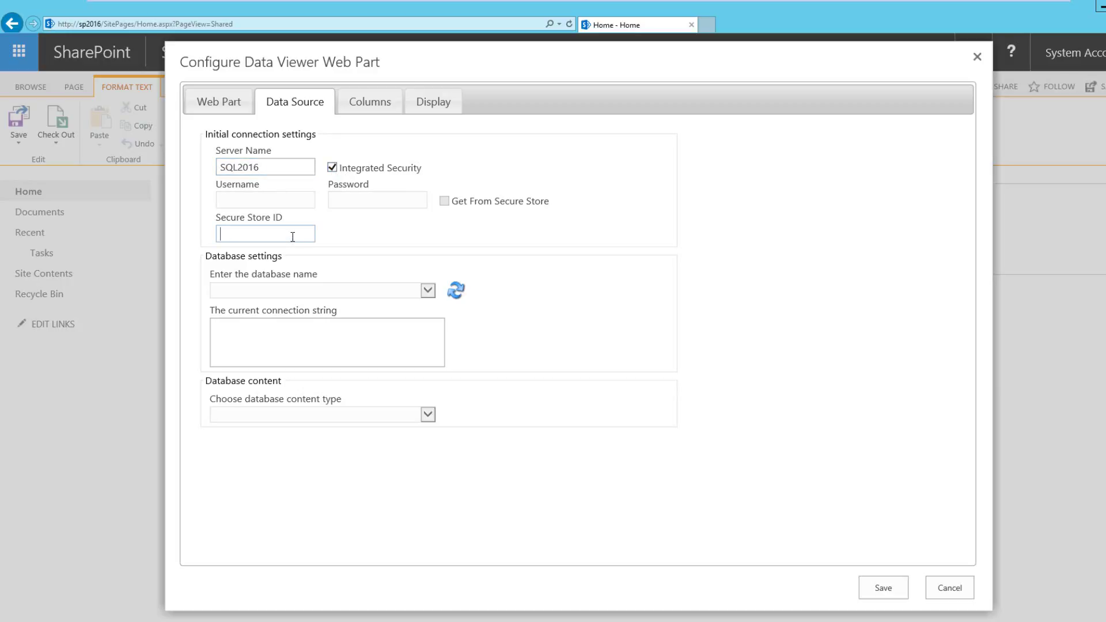
type("SQLSS")
left_click(457, 291)
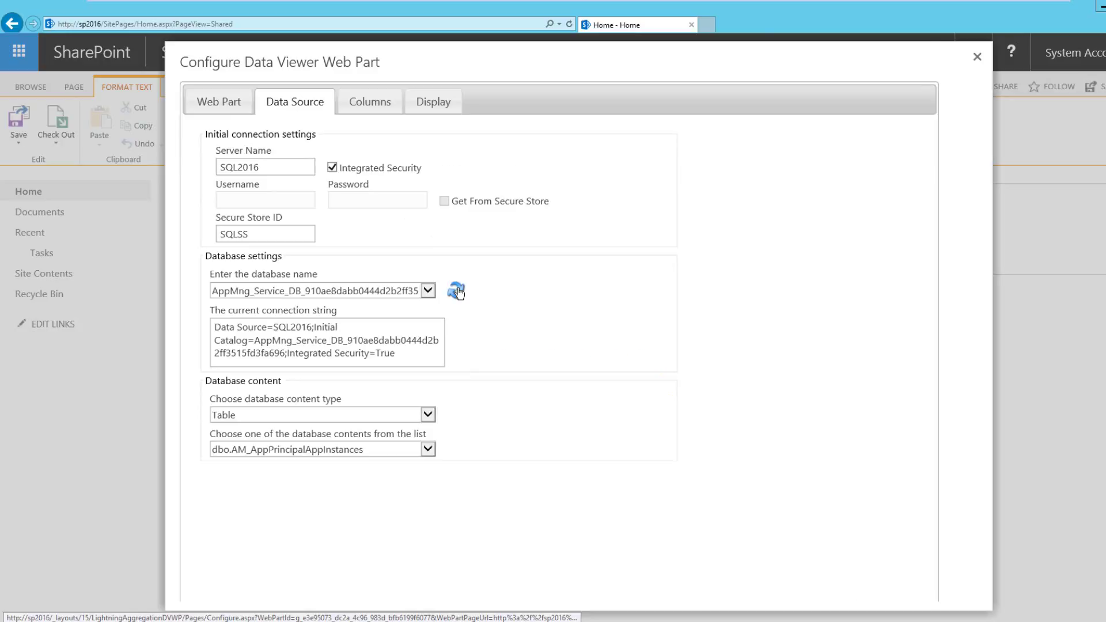
Select the Northwind database, with Table as the content type and dbo.Products as the content
left_click(432, 291)
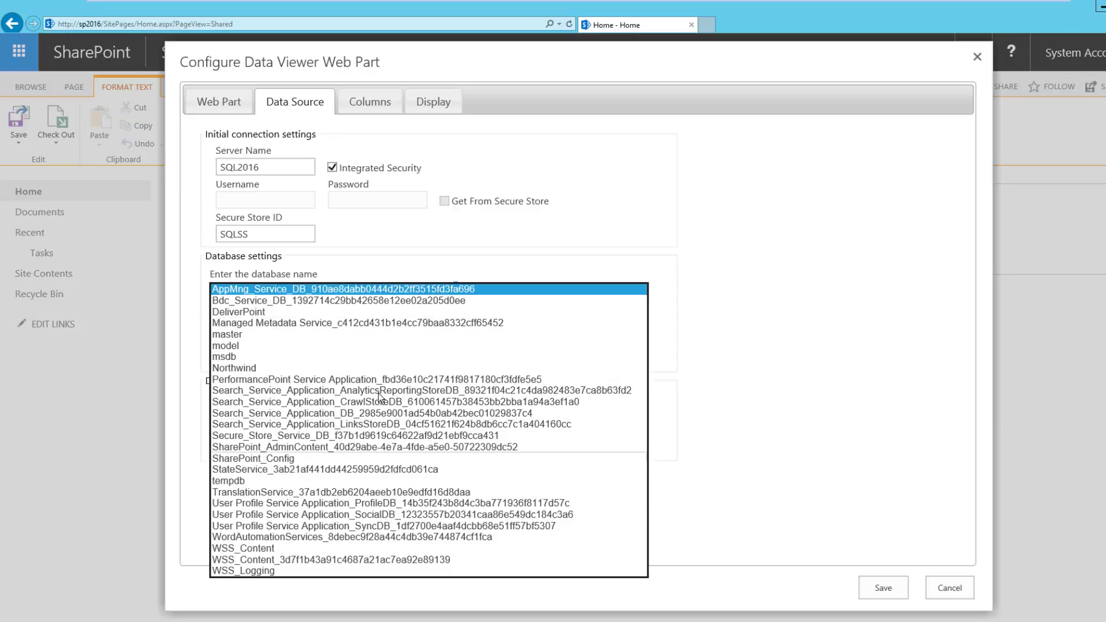
left_click(326, 368)
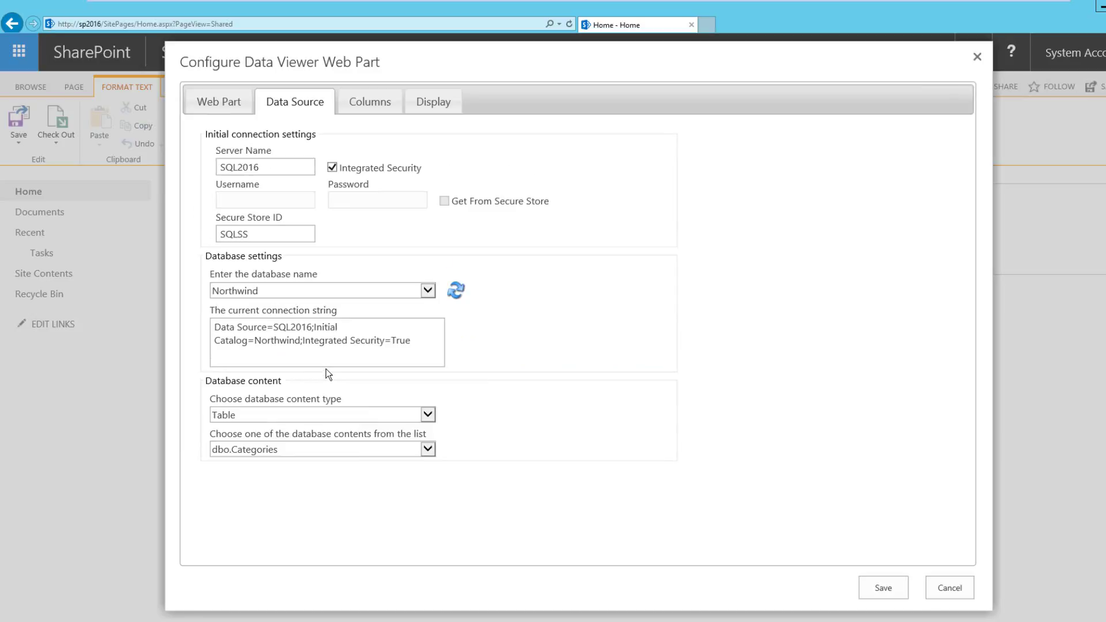
left_click(406, 415)
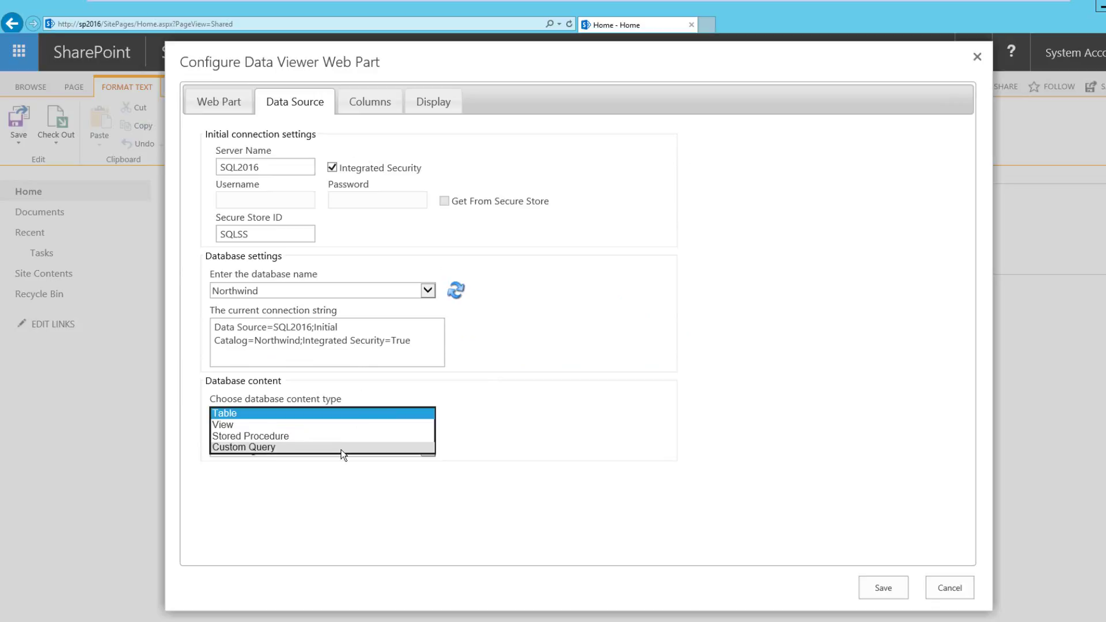
left_click(320, 417)
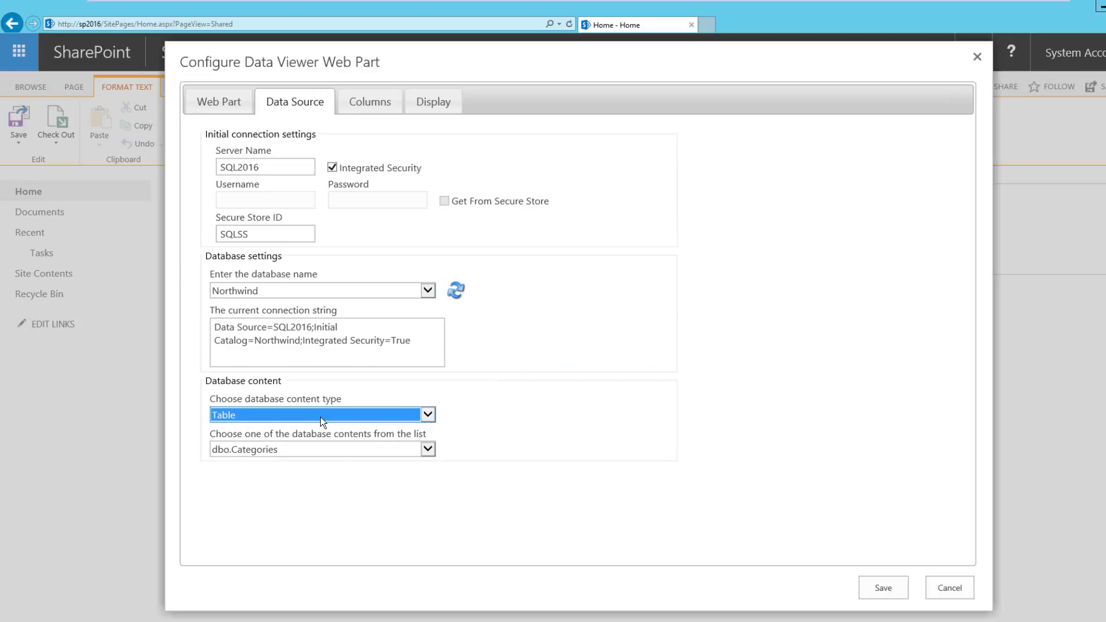
left_click(427, 453)
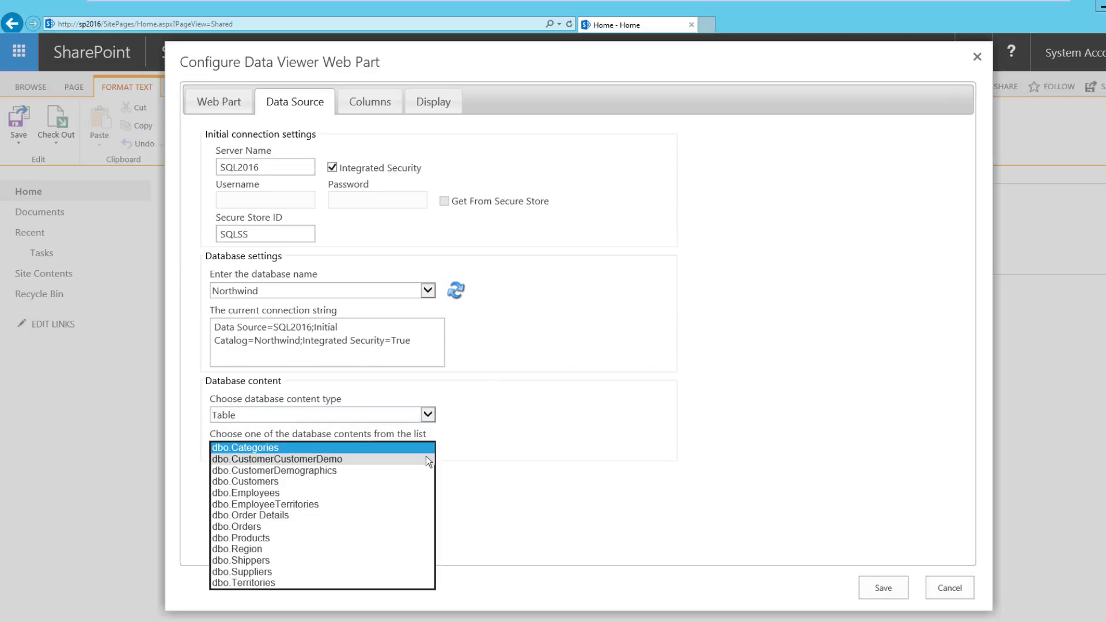
left_click(393, 540)
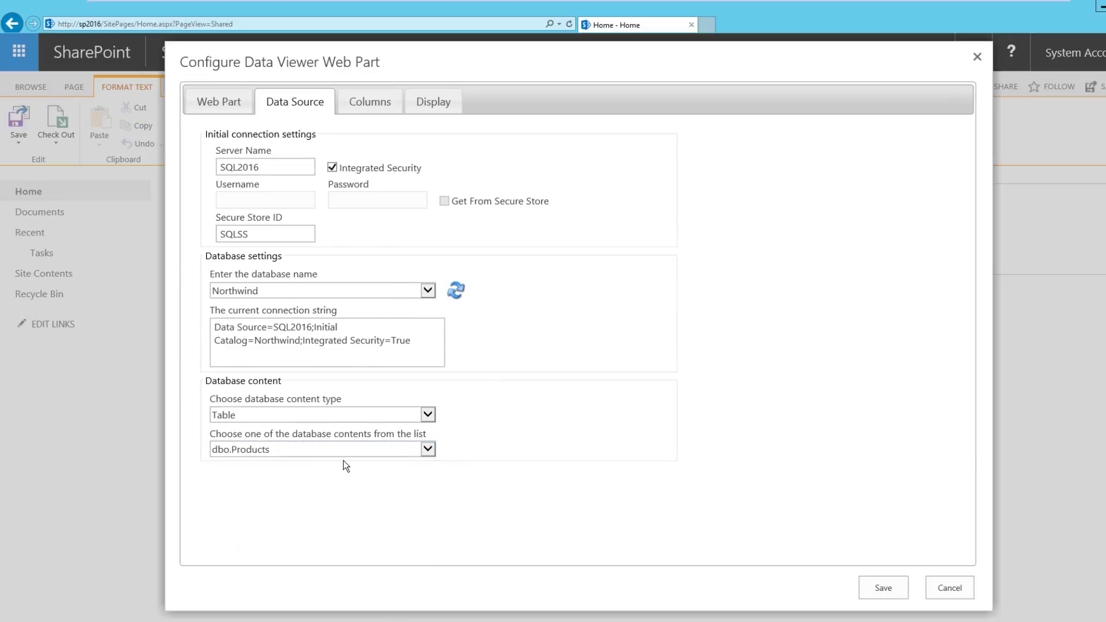
Include all columns except CategoryID in the data viewer and move Discontinued to the end of the column list
left_click(352, 114)
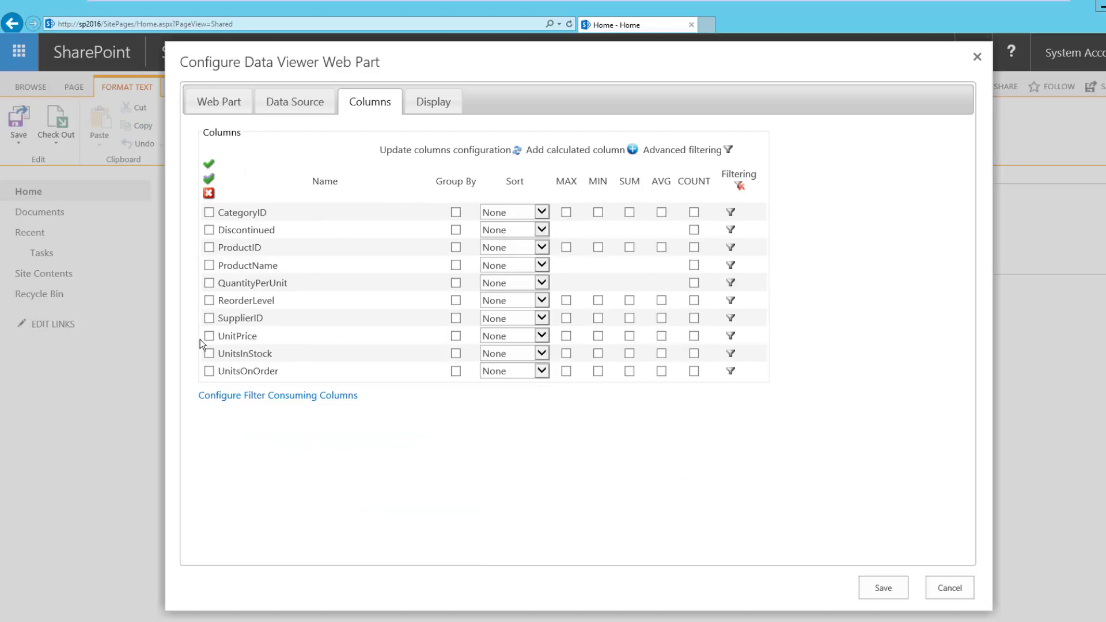
left_click(209, 180)
left_click(210, 212)
left_click_drag(239, 233, 247, 376)
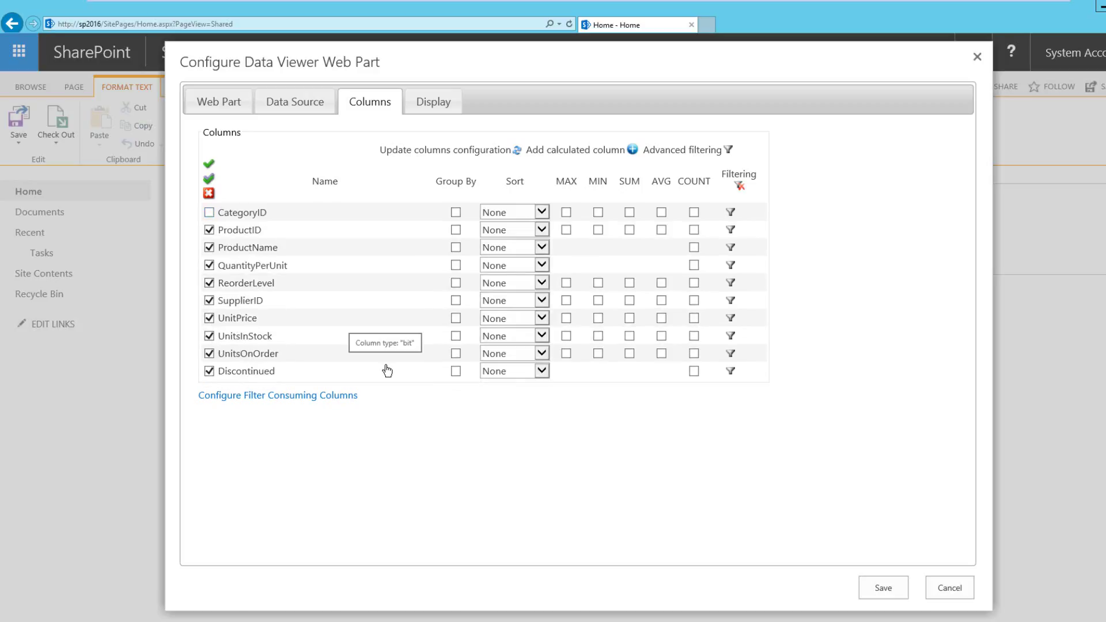
Group the data by Discontinued and sort it ascending by ProductID first and ProductName second
left_click(456, 372)
left_click(541, 231)
left_click(534, 240)
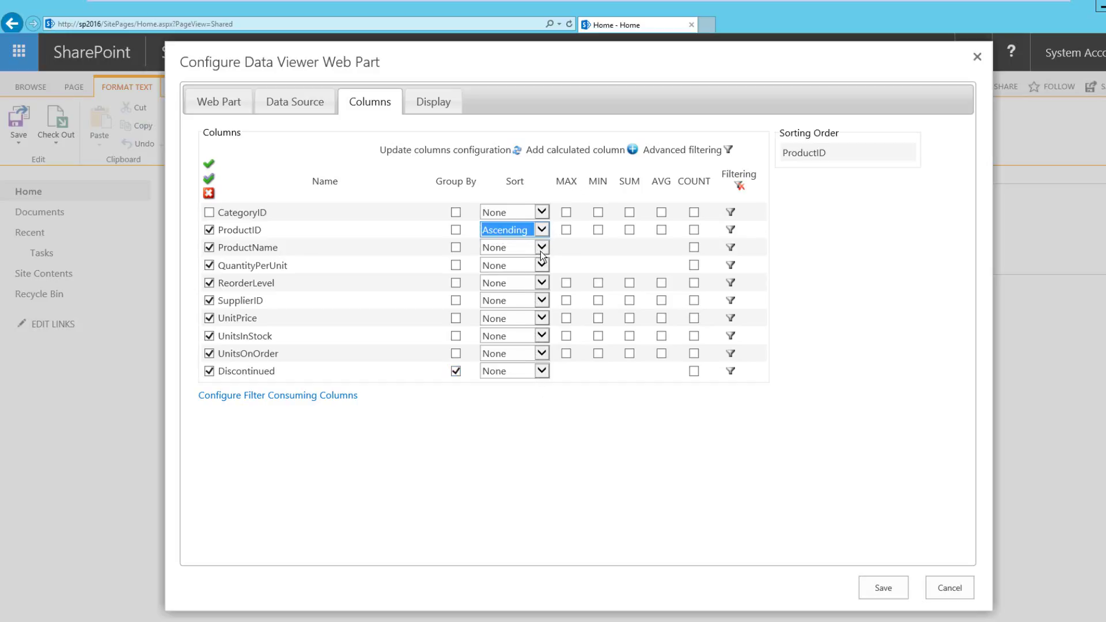
left_click(533, 249)
left_click(530, 268)
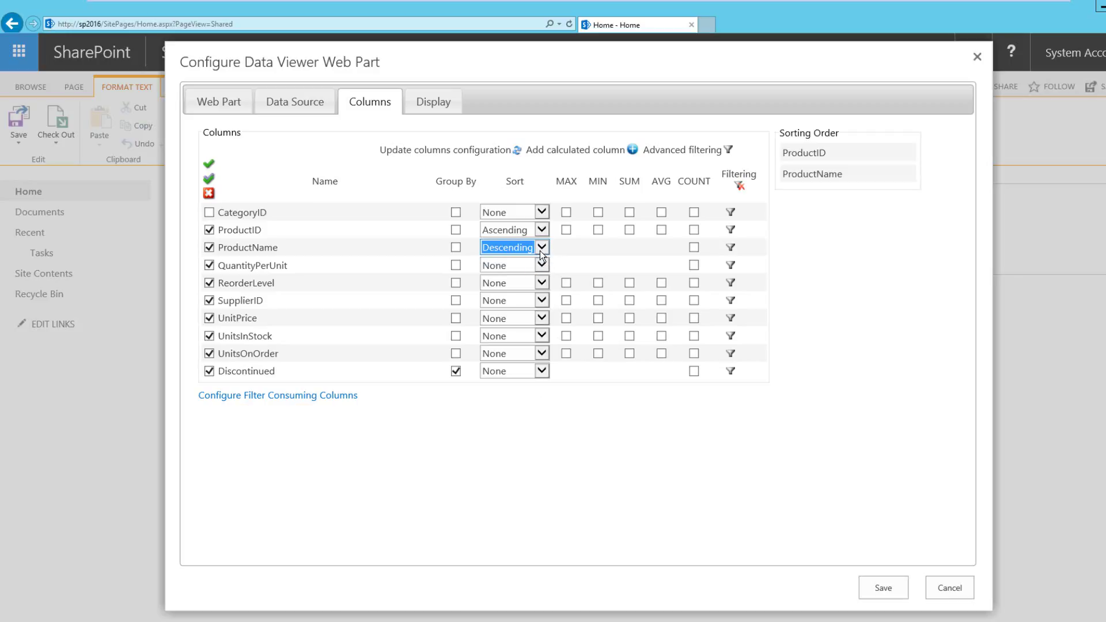
left_click(541, 252)
left_click(511, 236)
left_click_drag(831, 159, 829, 184)
left_click(730, 336)
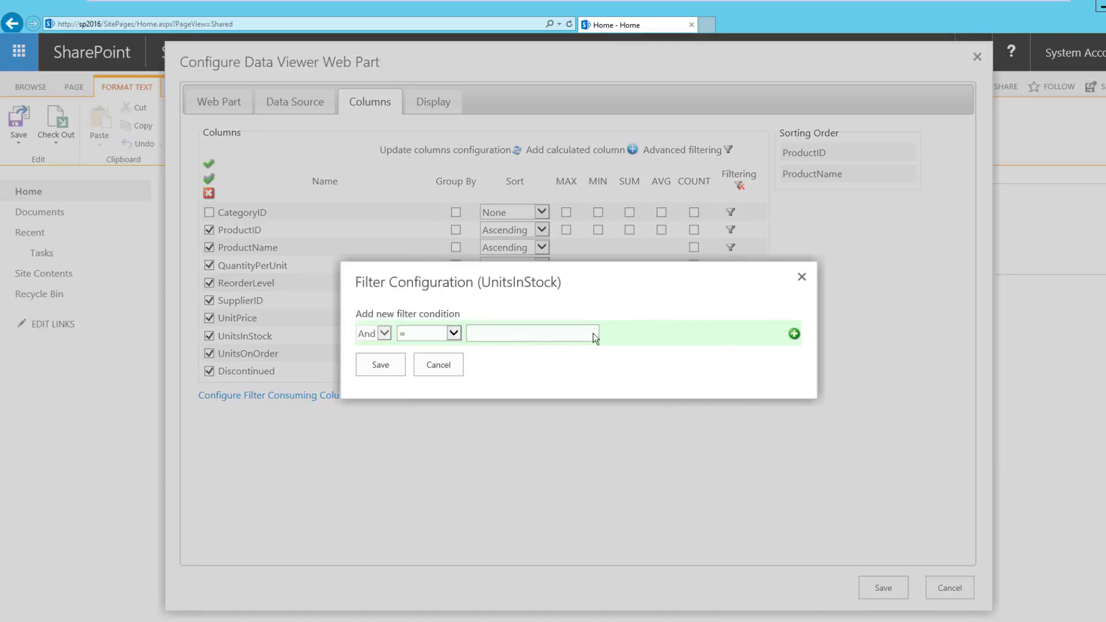
left_click(447, 368)
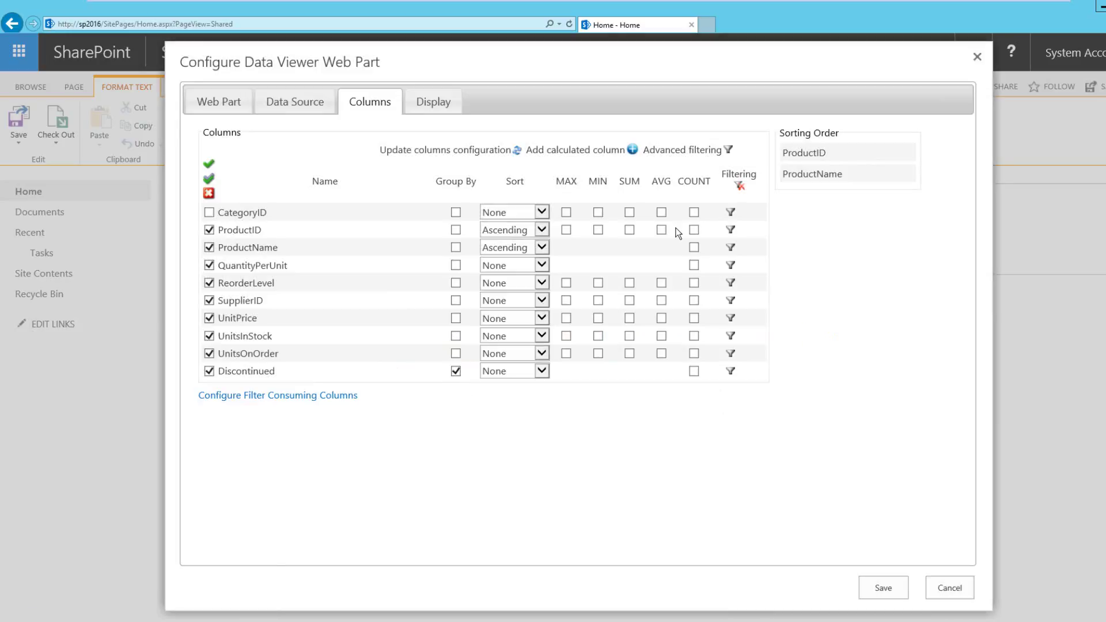
left_click(728, 151)
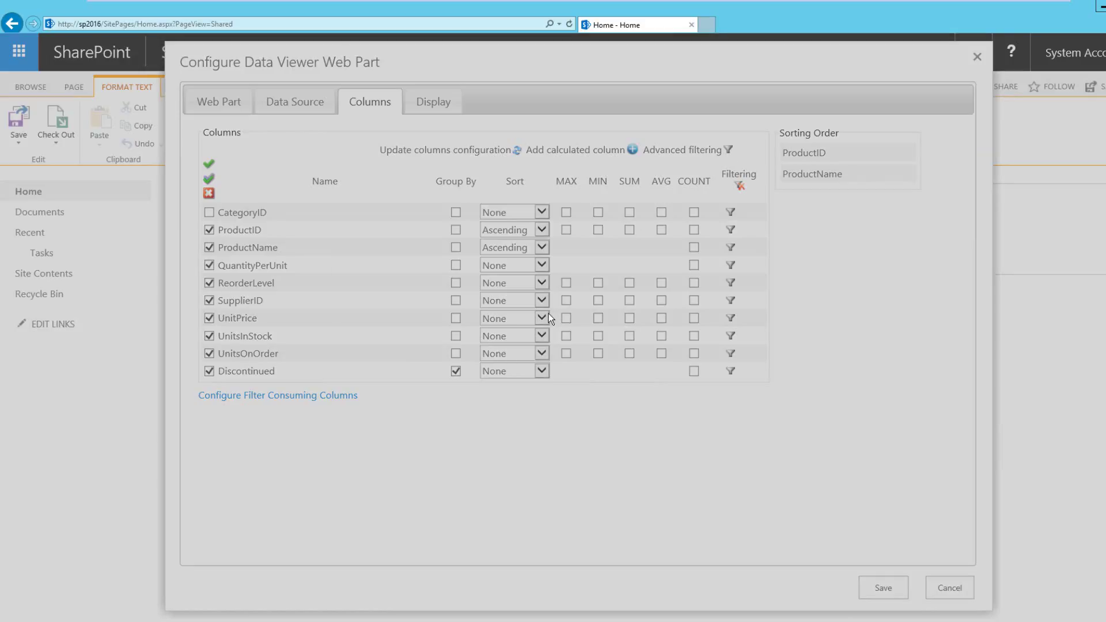
left_click(381, 307)
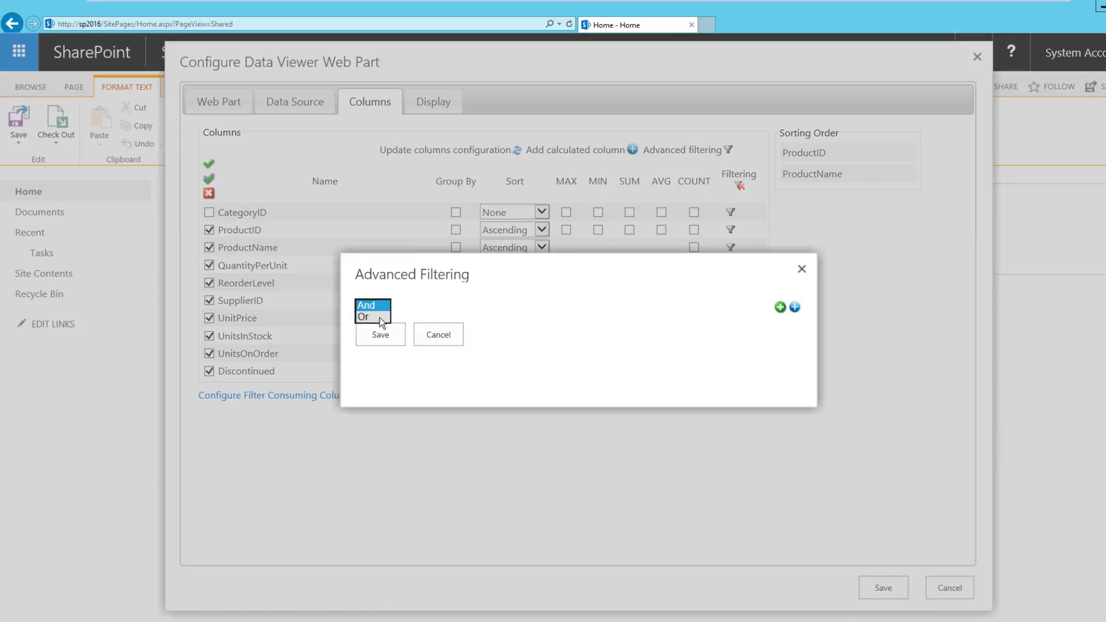
left_click(379, 316)
left_click(781, 307)
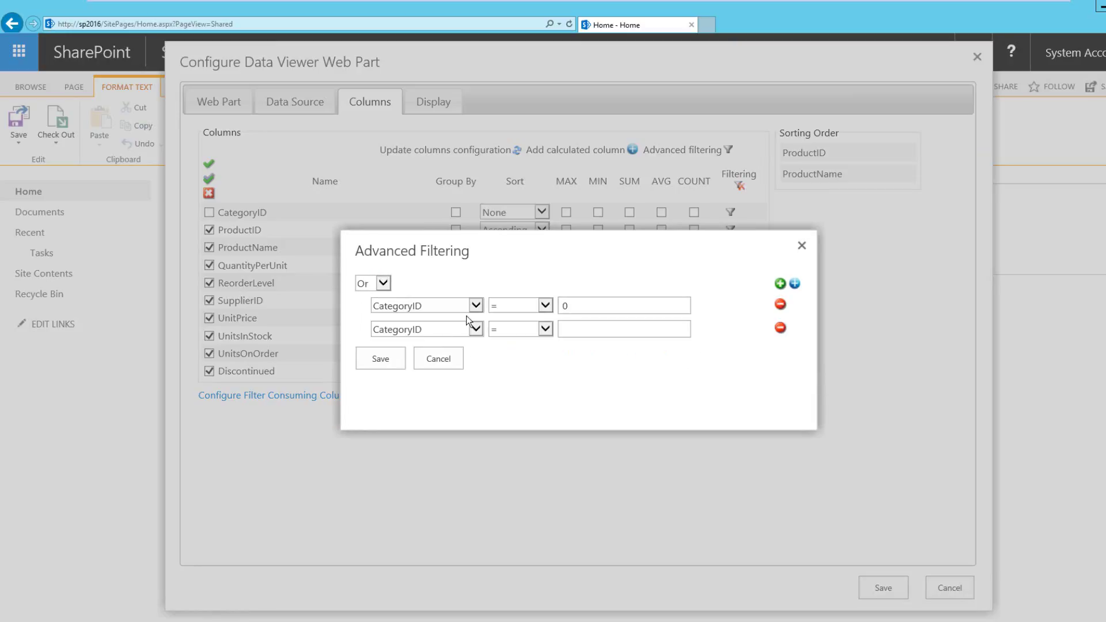
left_click(473, 328)
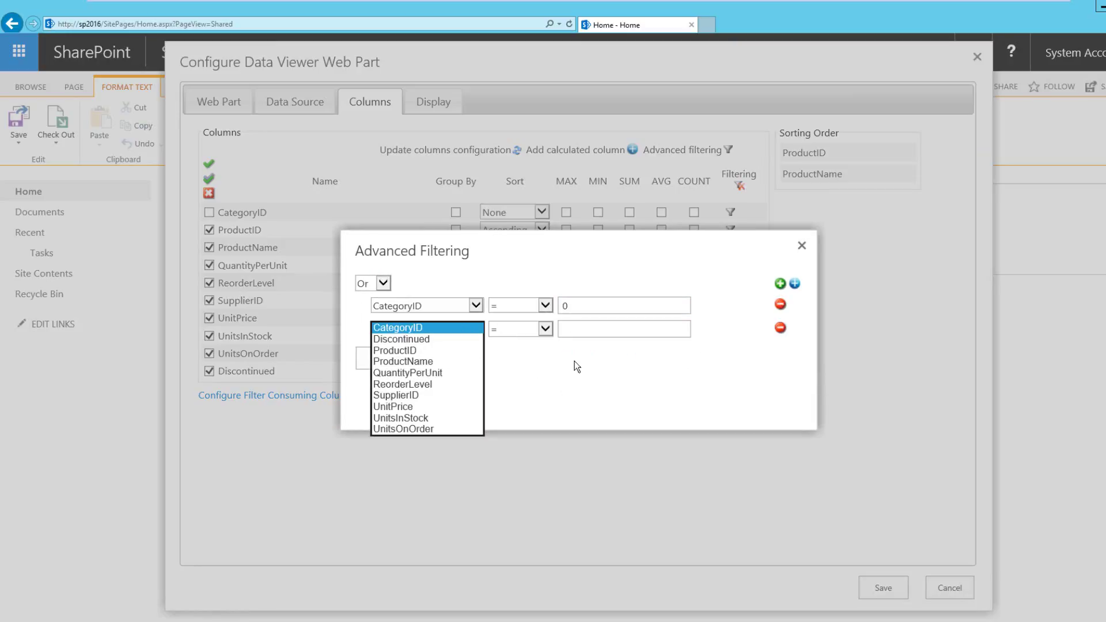
left_click(567, 399)
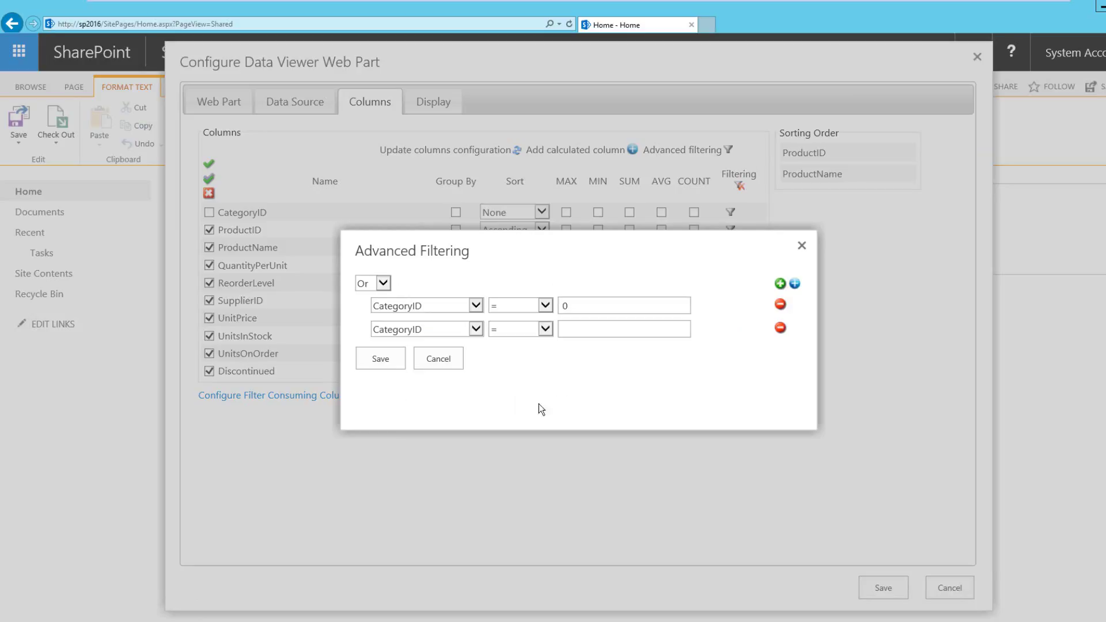
left_click(454, 367)
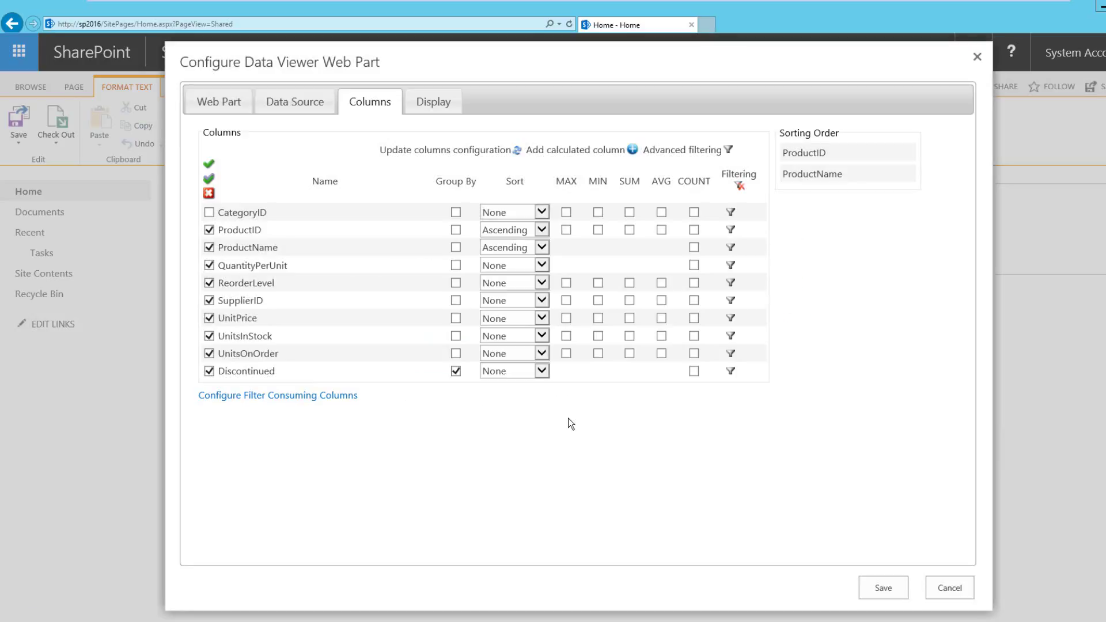
Start a new calculated column named VAT with the column type Double
left_click(632, 151)
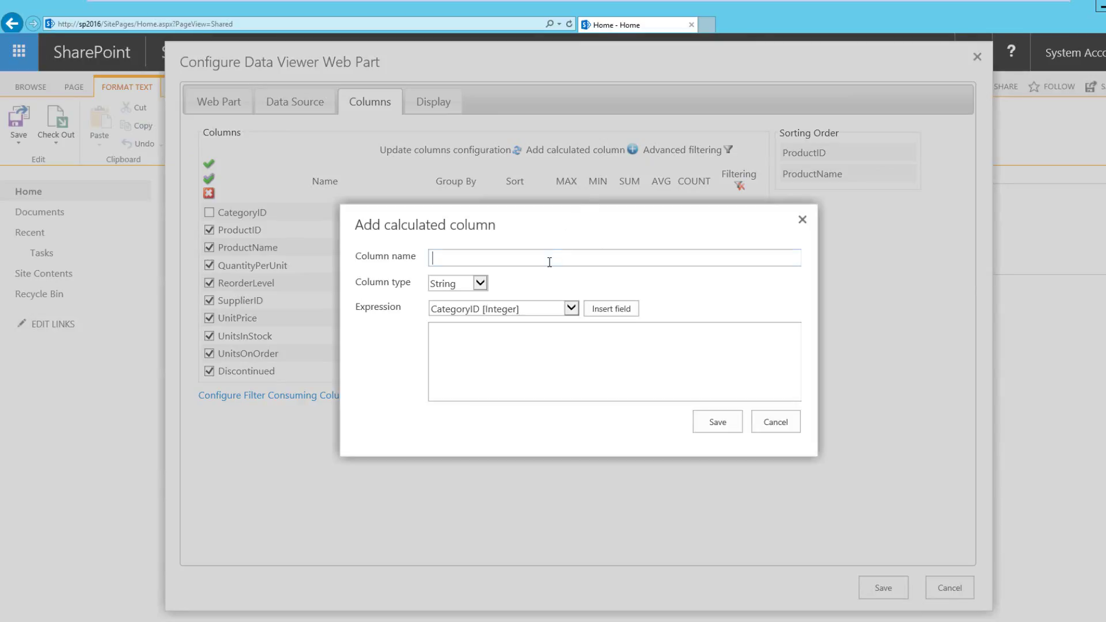
type("VATRA")
key("BackSpace")
key("BackSpace")
left_click(474, 282)
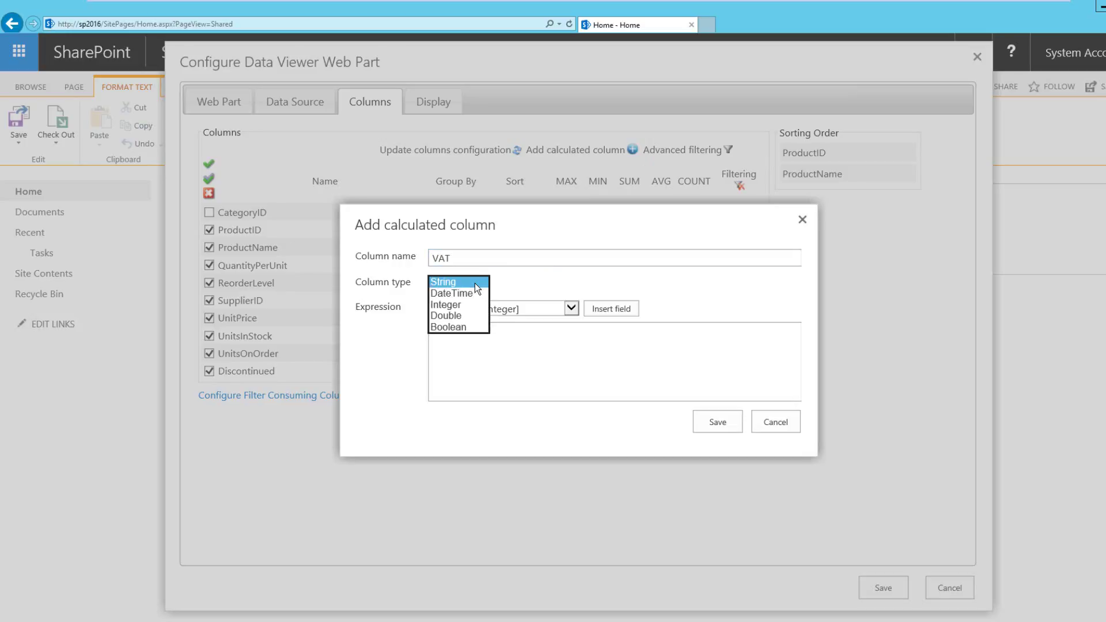
left_click(468, 321)
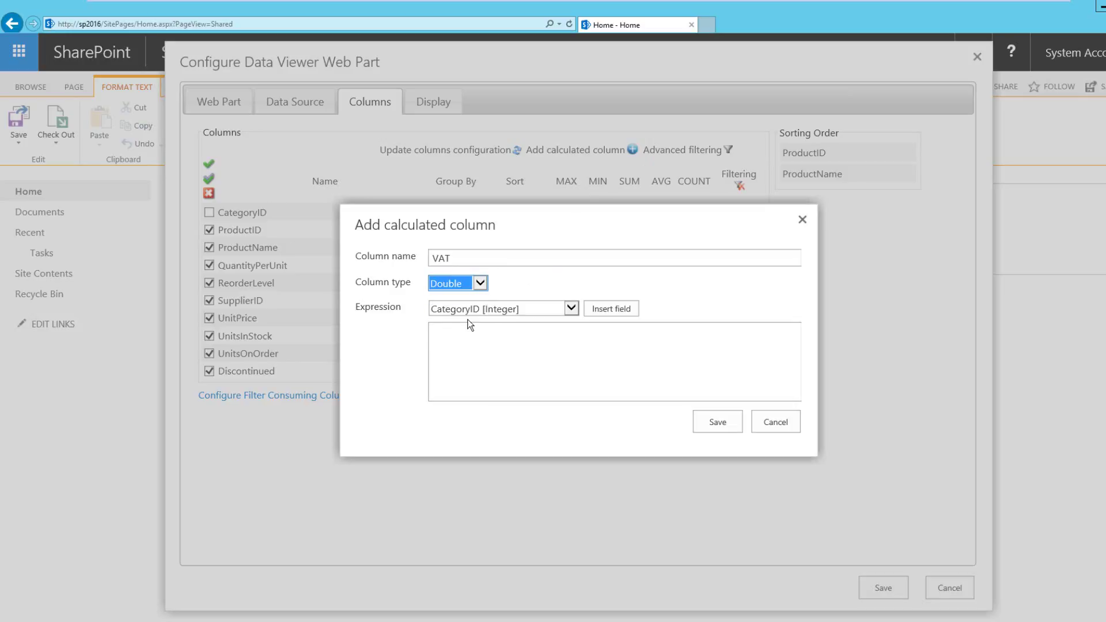
Set the VAT column's expression to [UnitPrice].Value*.2, inserting the UnitPrice field, and save the calculated column
left_click(571, 310)
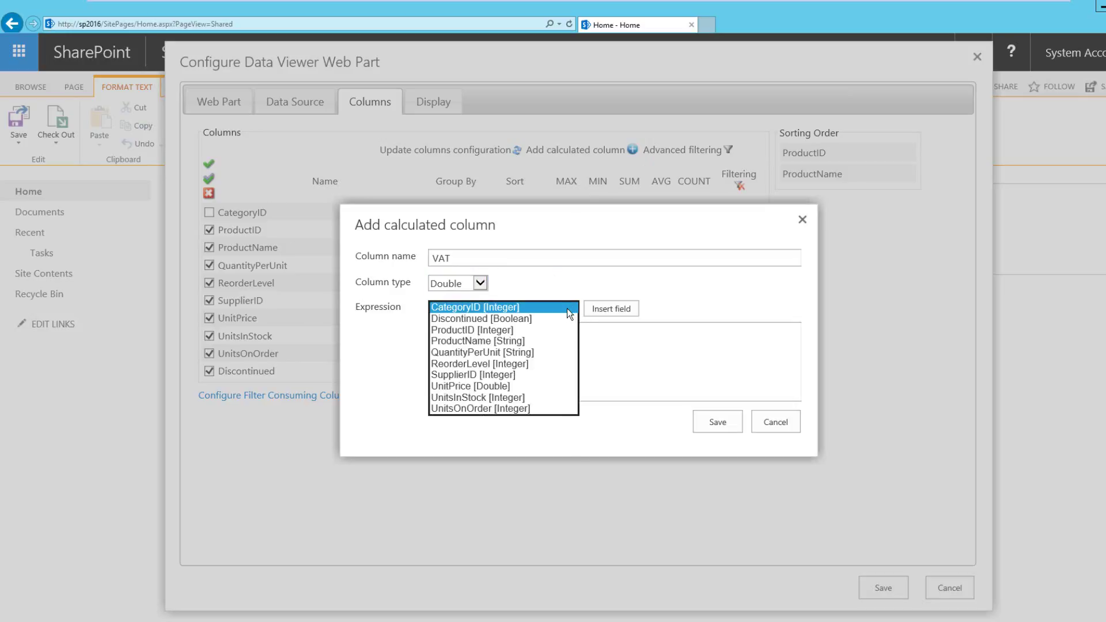
left_click(499, 386)
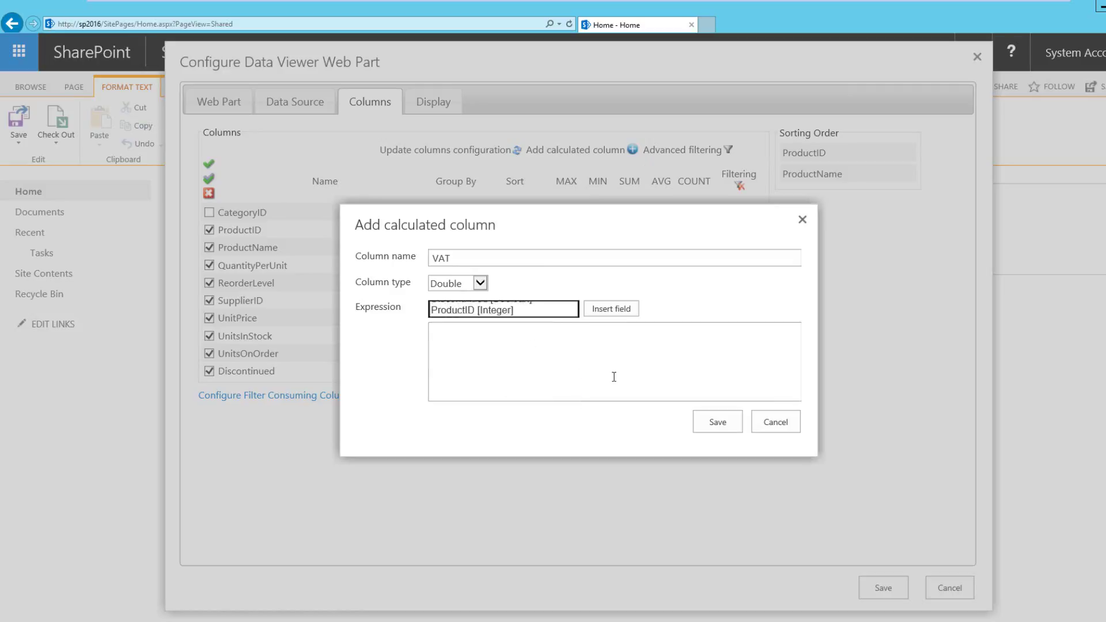
left_click(598, 309)
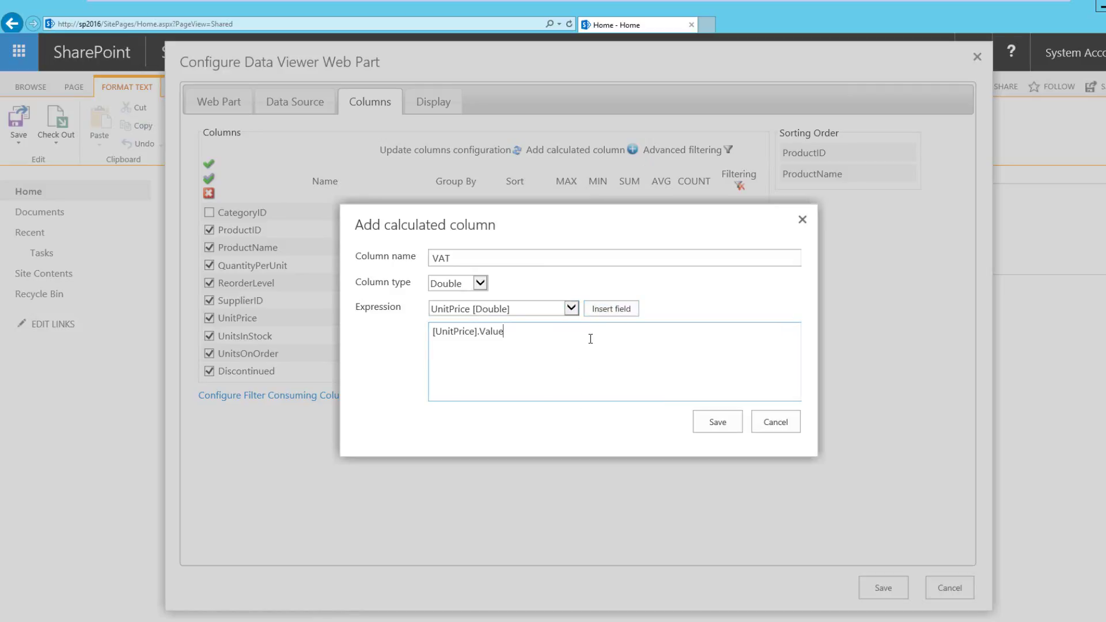
type("*.2")
left_click(715, 418)
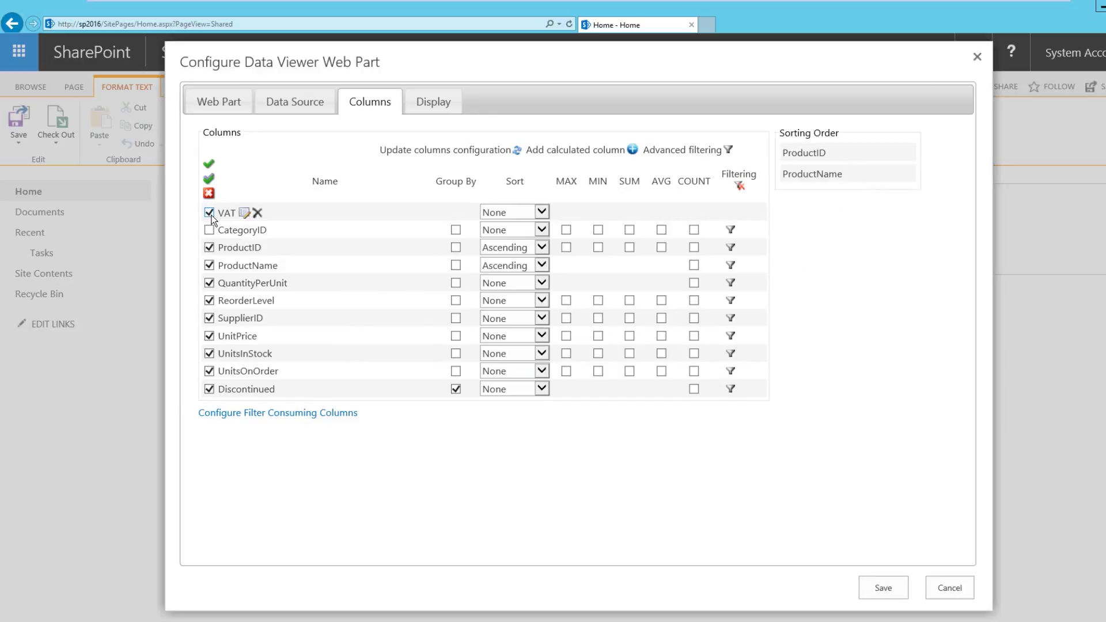
Move the VAT column directly after UnitPrice and give both UnitPrice and VAT the Currency display format
left_click_drag(224, 217, 229, 339)
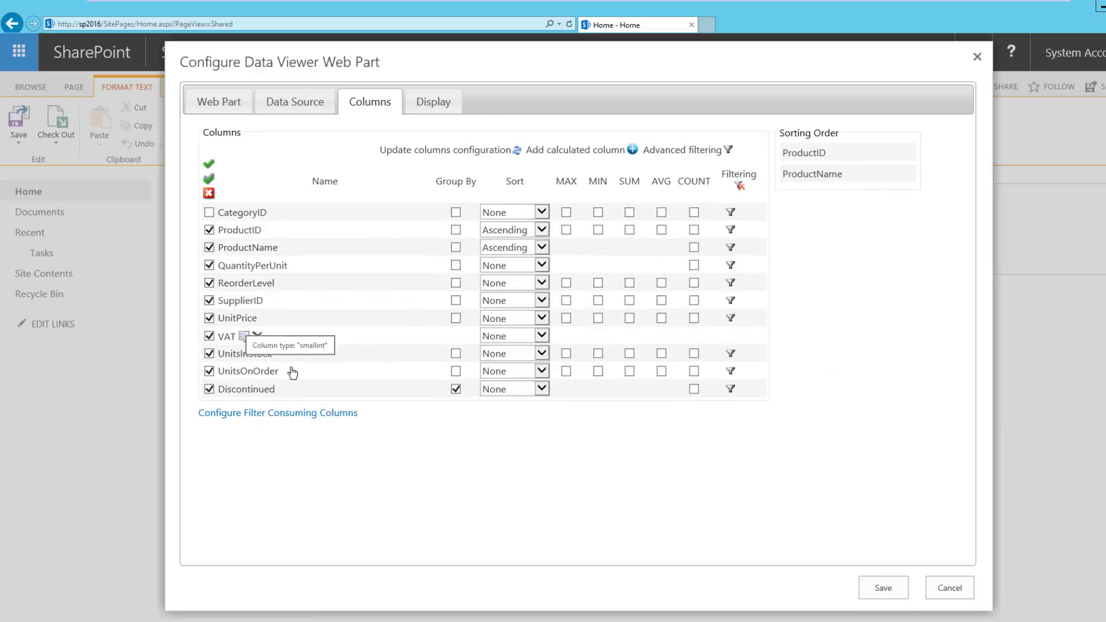
left_click(436, 102)
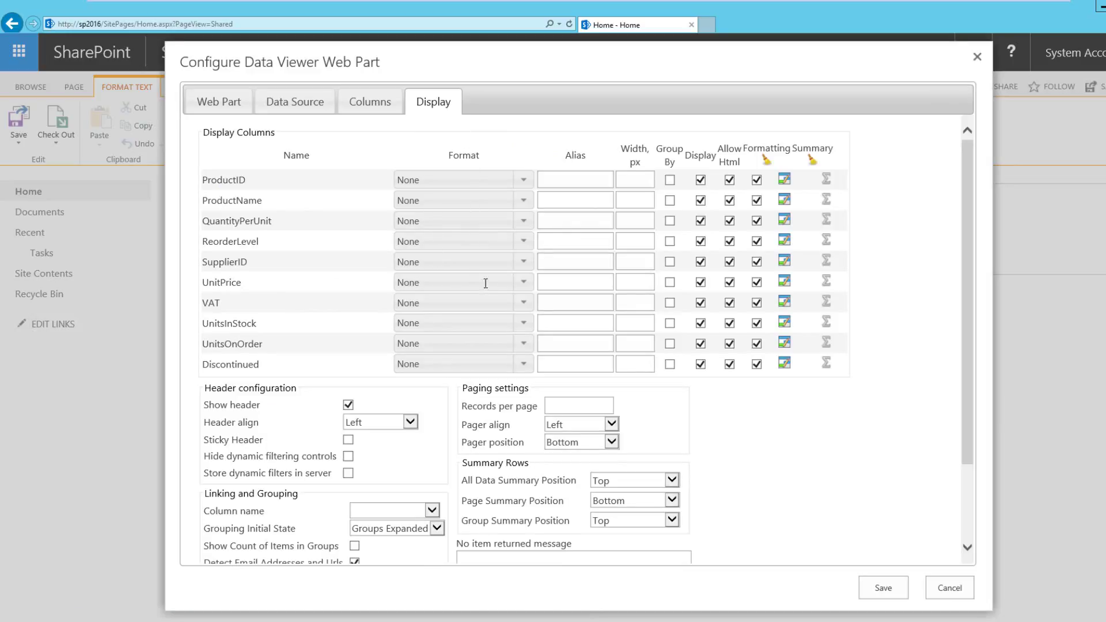
left_click(522, 282)
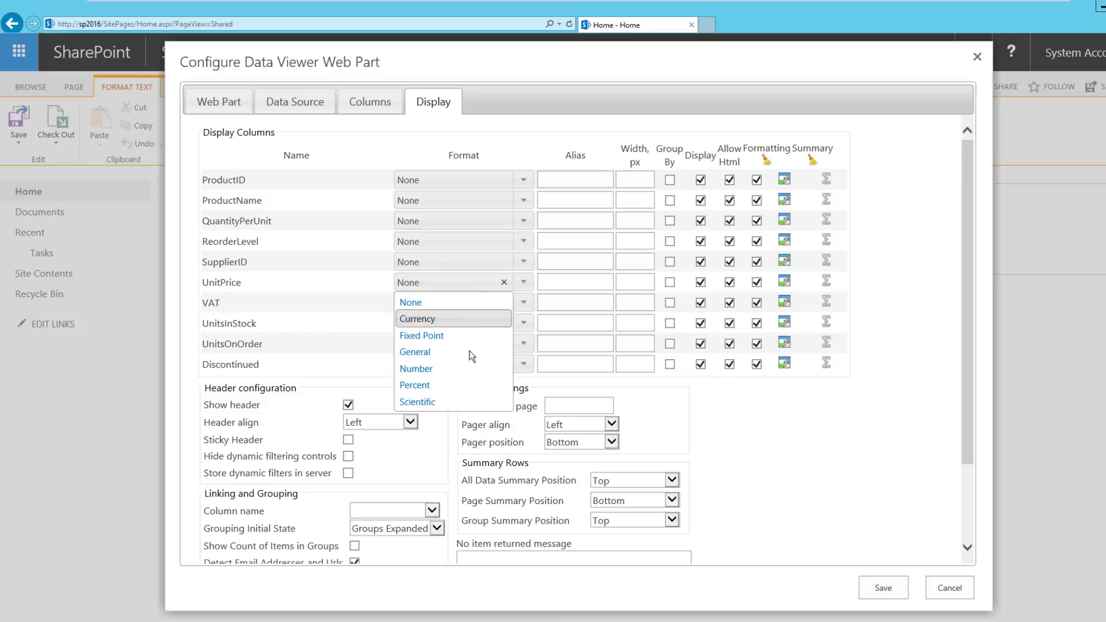
left_click(457, 322)
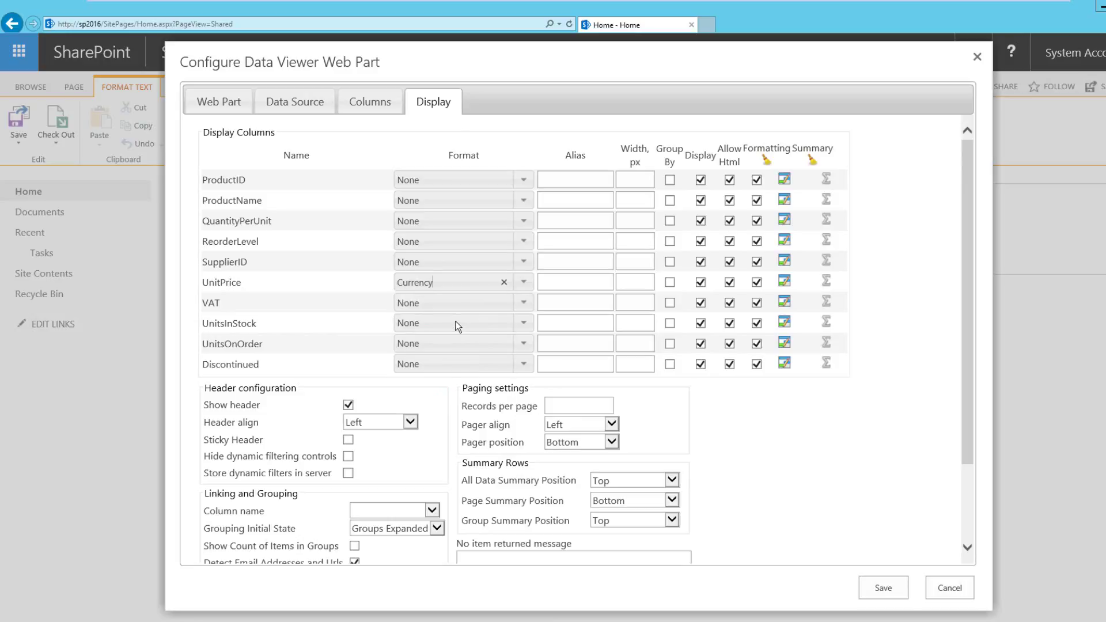
left_click(523, 302)
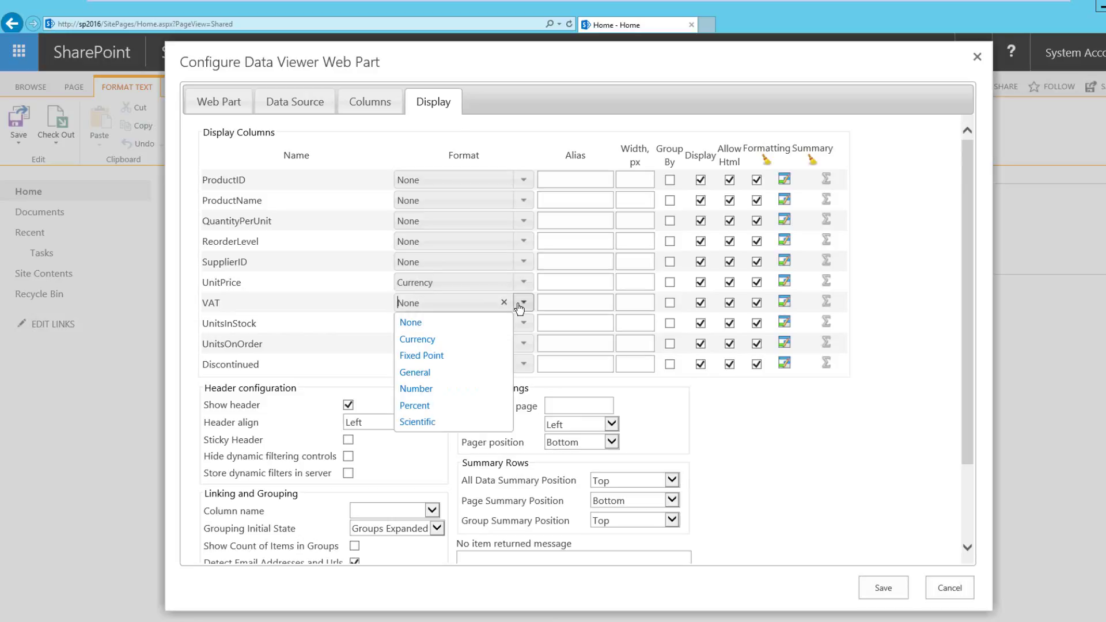
left_click(462, 341)
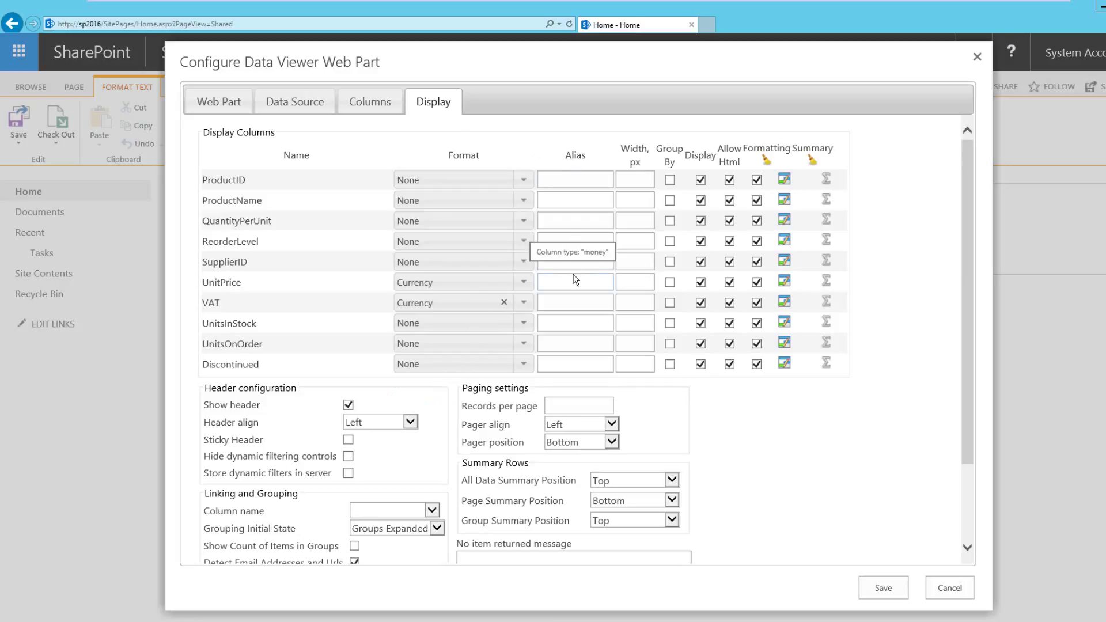
Set the aliases Product Name for ProductName, Qty Per Unit for QuantityPerUnit, Units in Stock for UnitsInStock and Units on Order for UnitsOnOrder
left_click(577, 205)
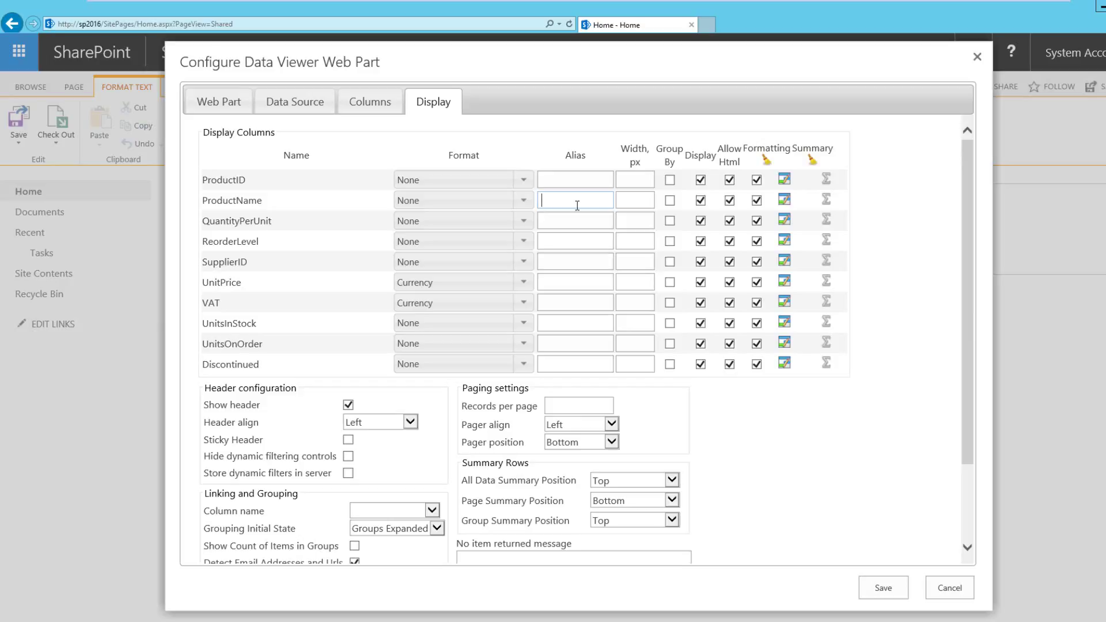
type("Product Name")
left_click(567, 221)
type("Qty Per Unit")
left_click(570, 323)
type("Units in Stock")
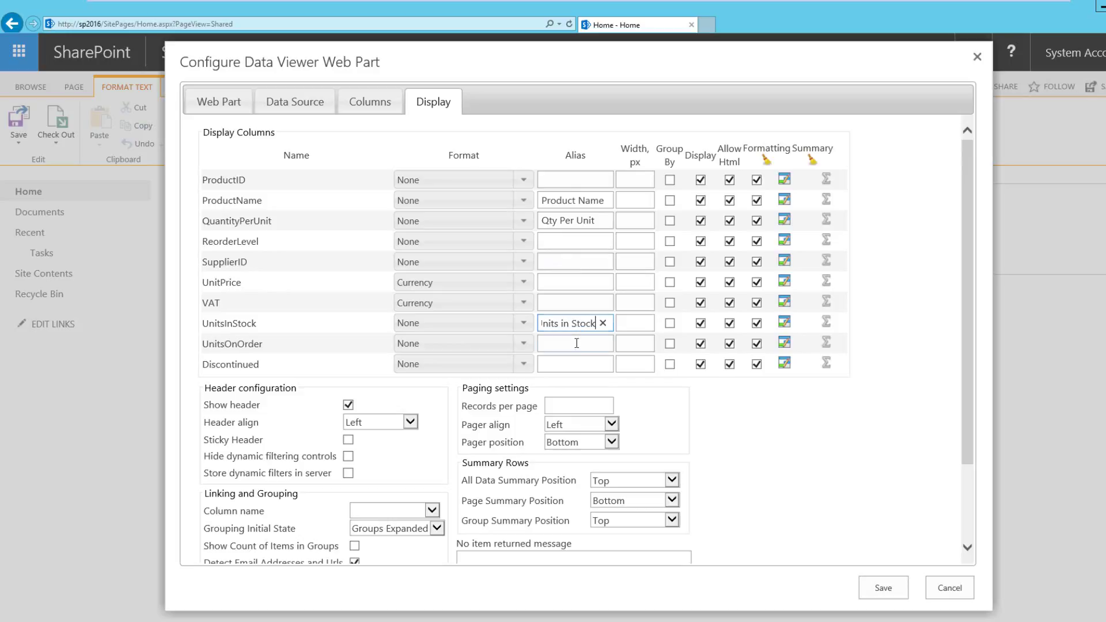
left_click(576, 345)
type("Units ")
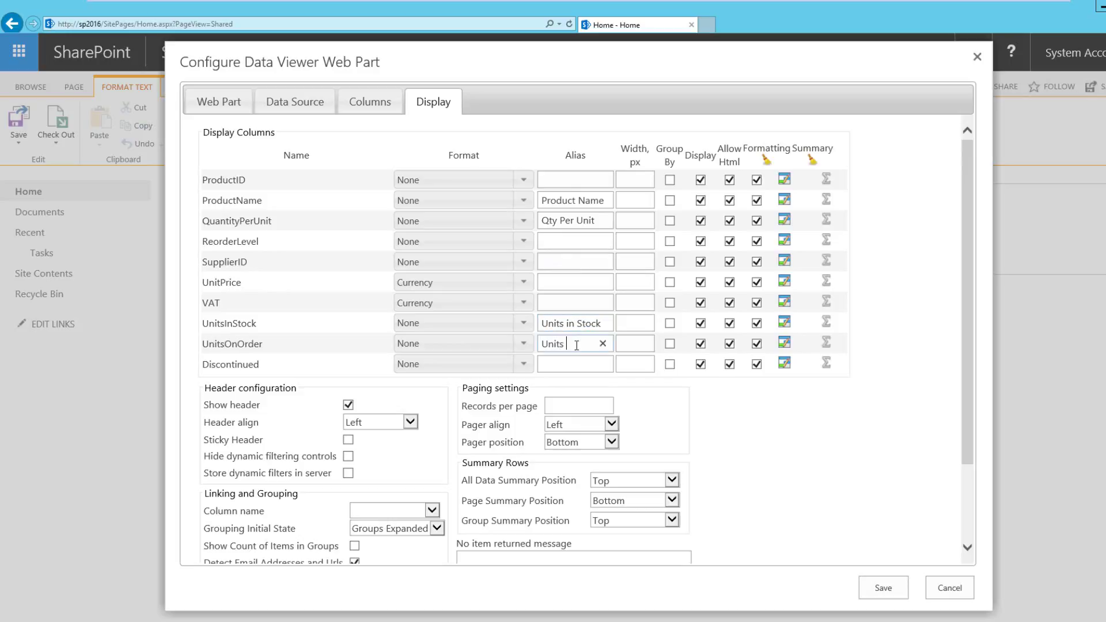
type("on Order")
left_click(634, 241)
Start conditional formatting for UnitsInStock that applies to the entire row with the light orange back color FFC8A5
left_click(784, 322)
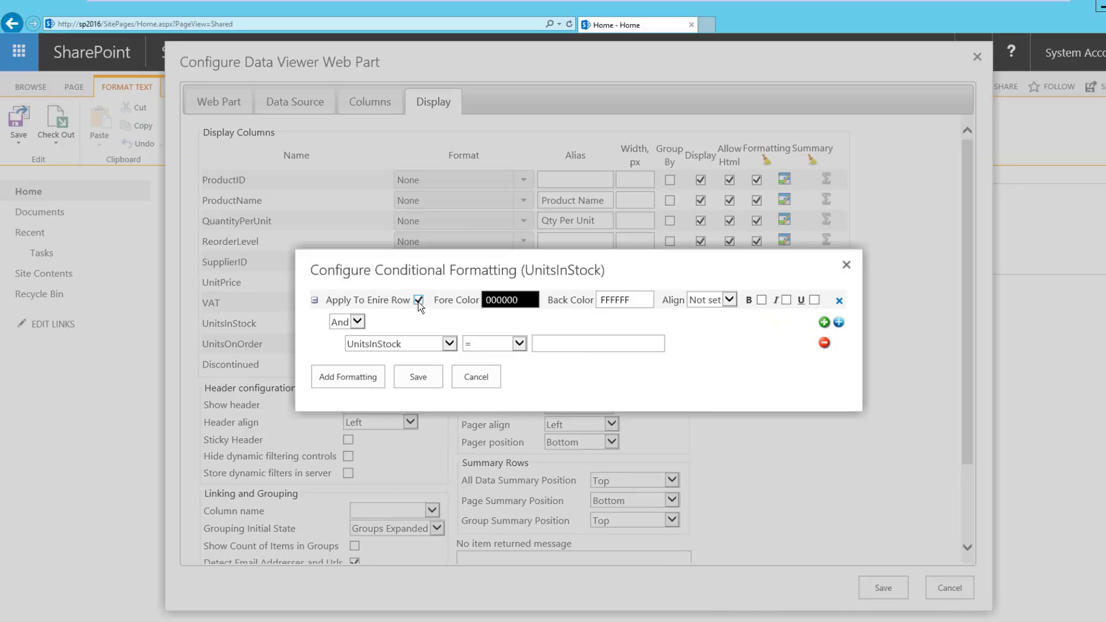
left_click(613, 302)
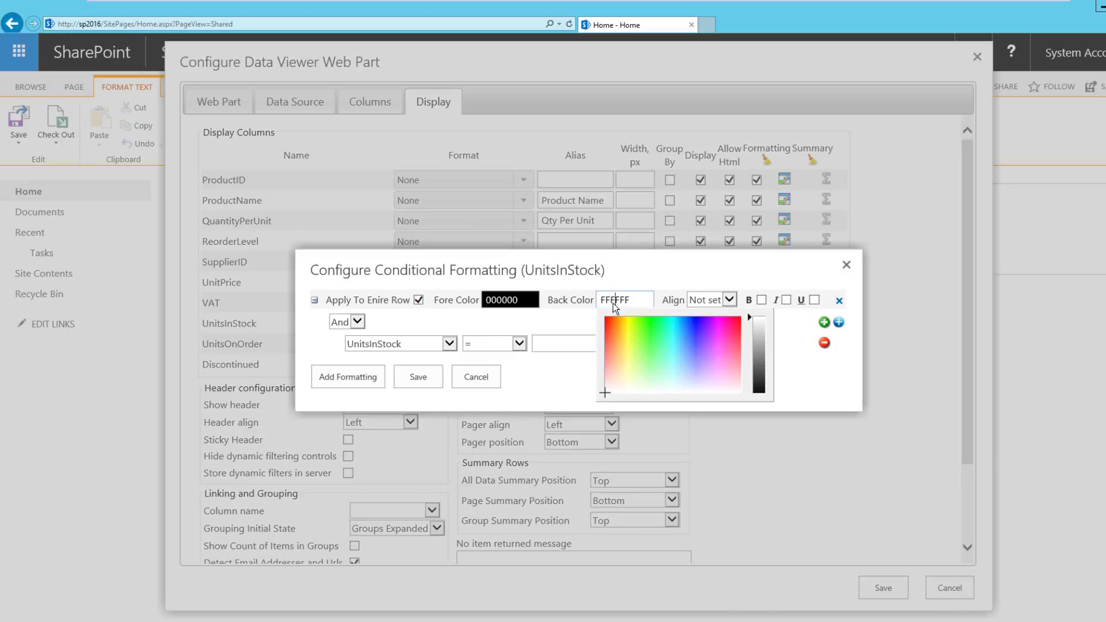
left_click_drag(613, 353, 614, 366)
left_click(688, 281)
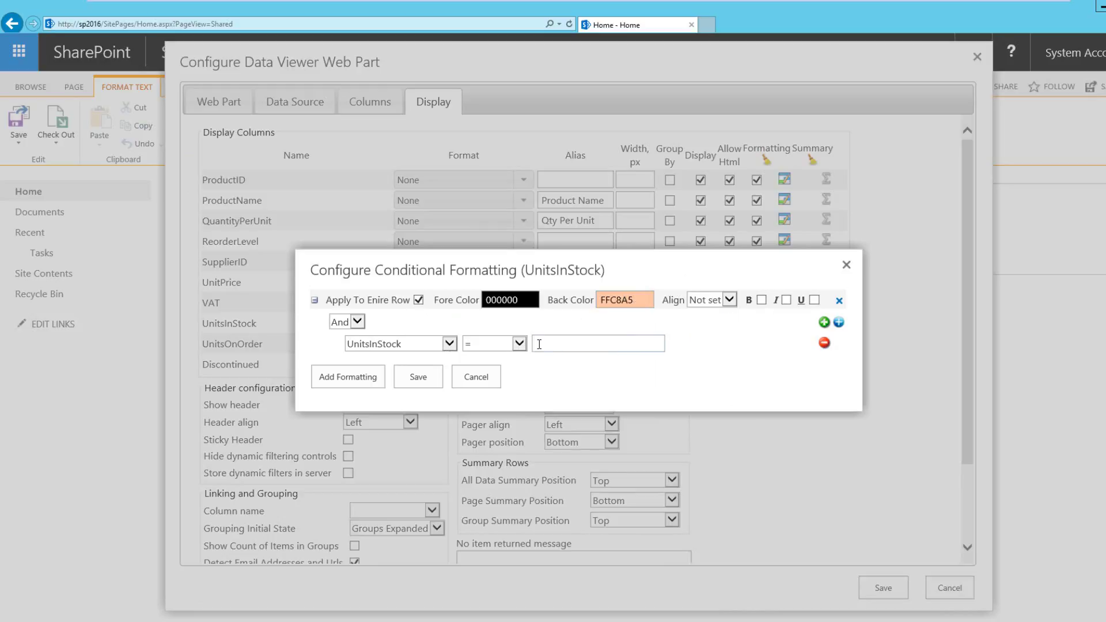
Set the orange formatting rule's condition to UnitsInStock < 1
left_click(514, 344)
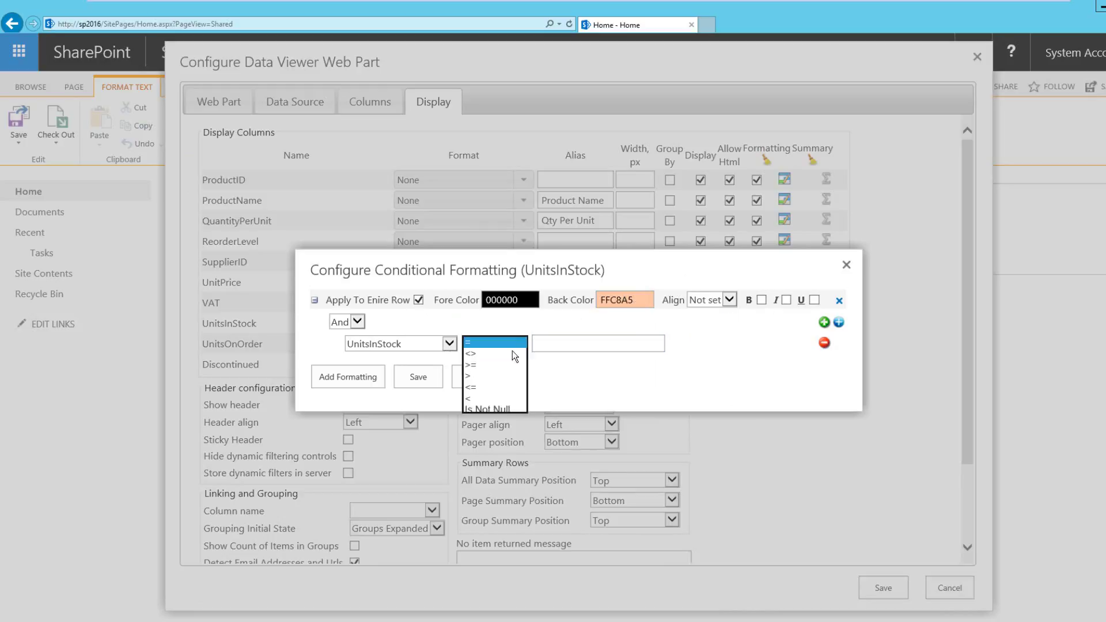
left_click(485, 399)
left_click(564, 345)
type("1")
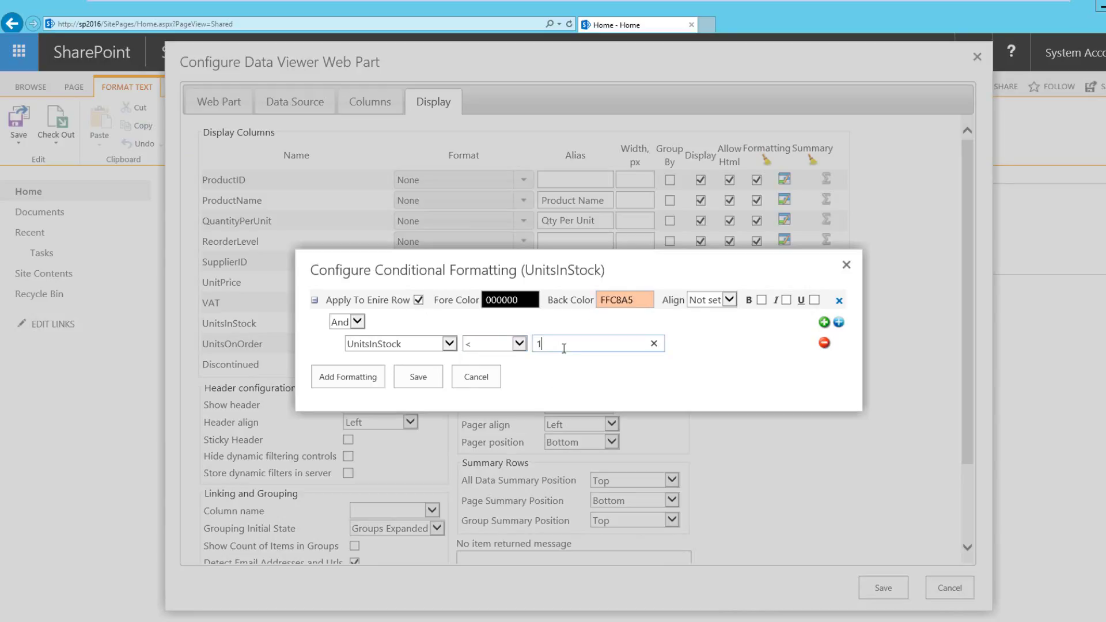
left_click(643, 382)
Add a second UnitsInStock formatting rule that applies to the entire row with the light yellow back color FFF3B9
left_click(362, 382)
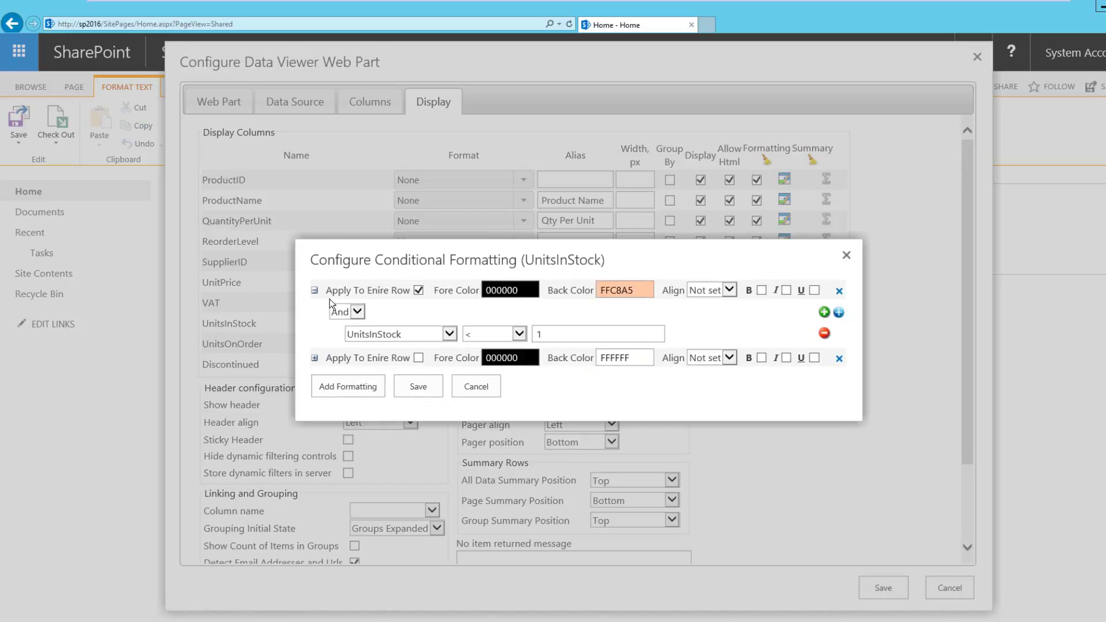
left_click(314, 290)
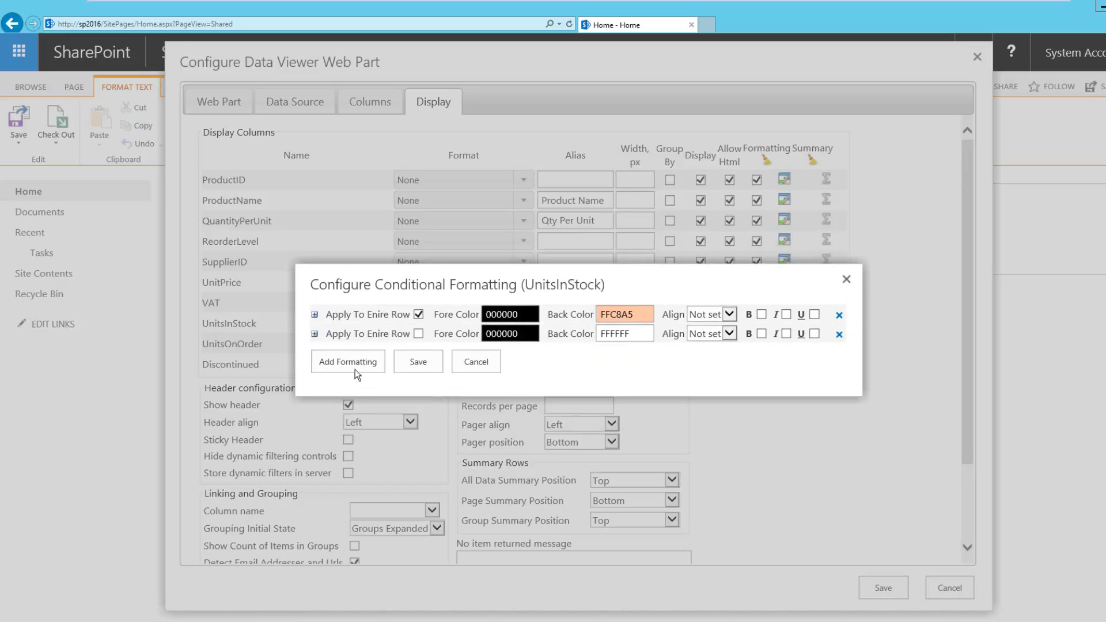
left_click(314, 334)
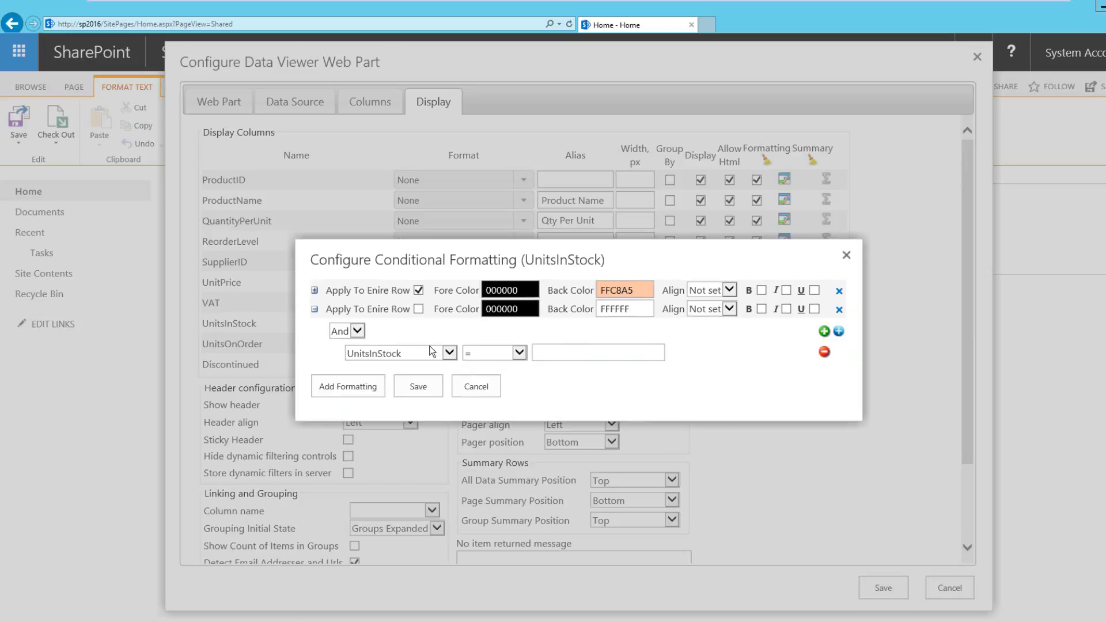
left_click(418, 310)
left_click(618, 310)
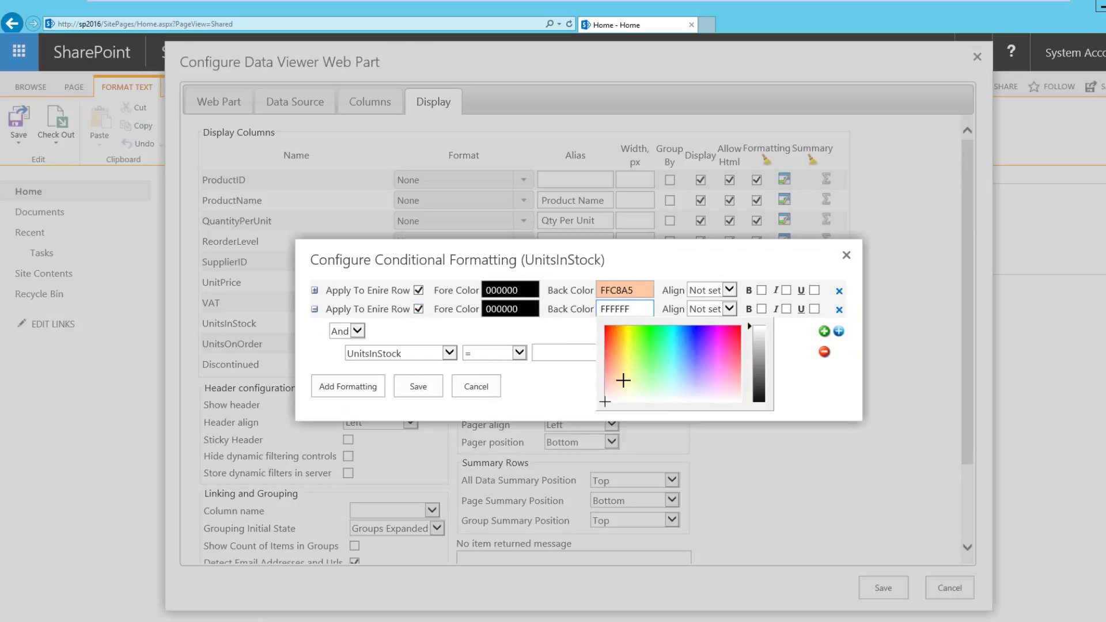
left_click(624, 382)
left_click(669, 263)
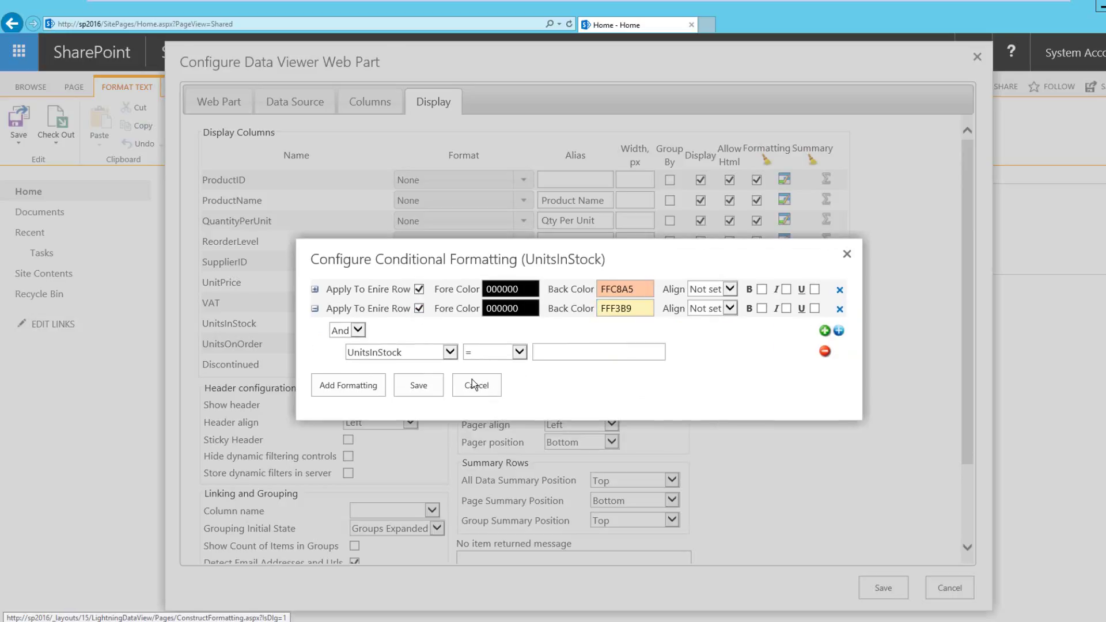
Give the yellow rule the And conditions UnitsInStock > 1 and UnitsInStock < 10, and save the conditional formatting
left_click(520, 353)
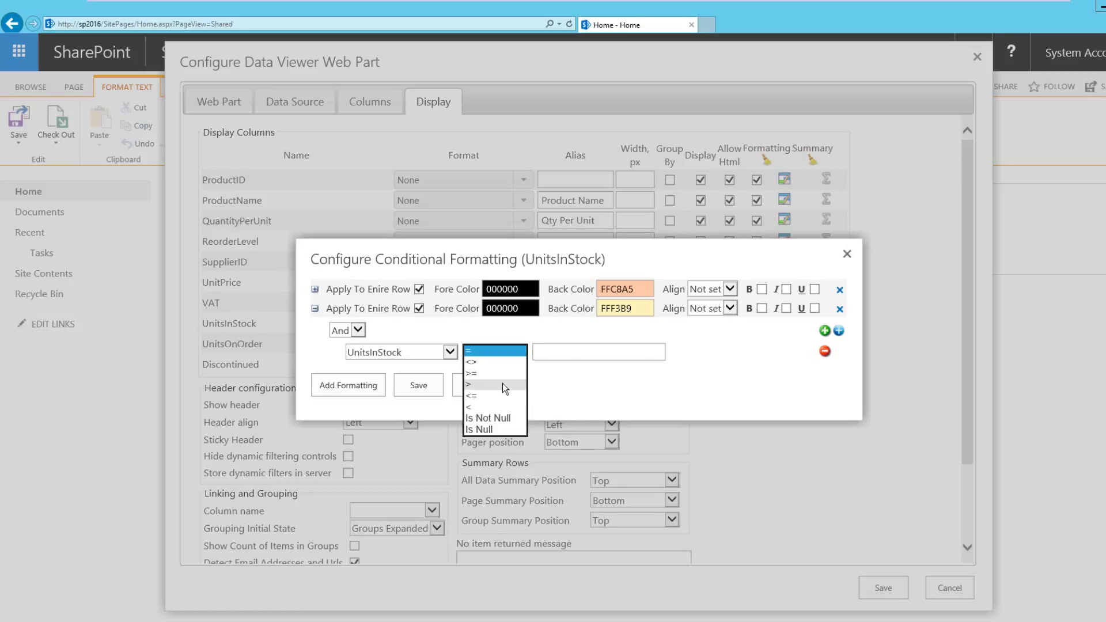
left_click(502, 384)
left_click(569, 355)
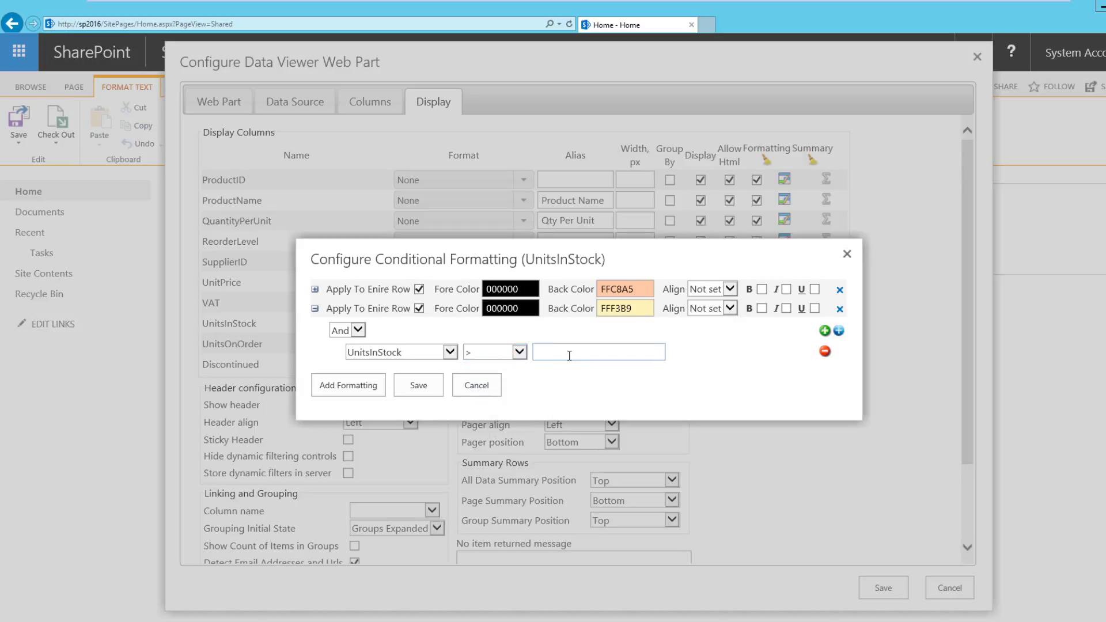
type("1")
left_click(825, 351)
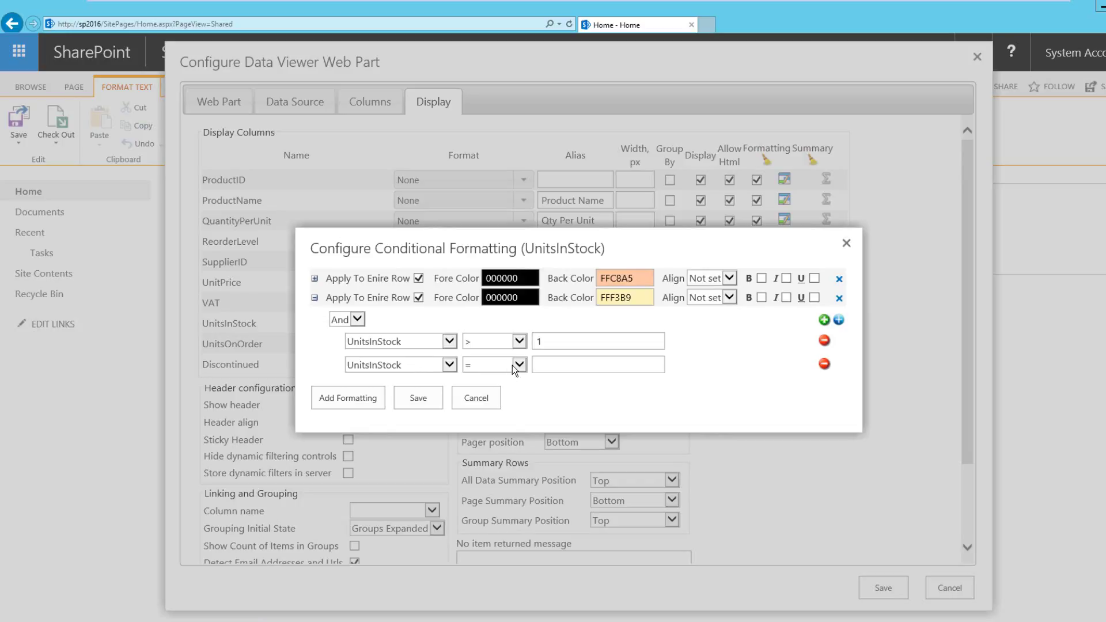
left_click(513, 365)
left_click(481, 418)
left_click(562, 371)
type("10")
left_click(576, 389)
left_click(351, 317)
left_click(409, 395)
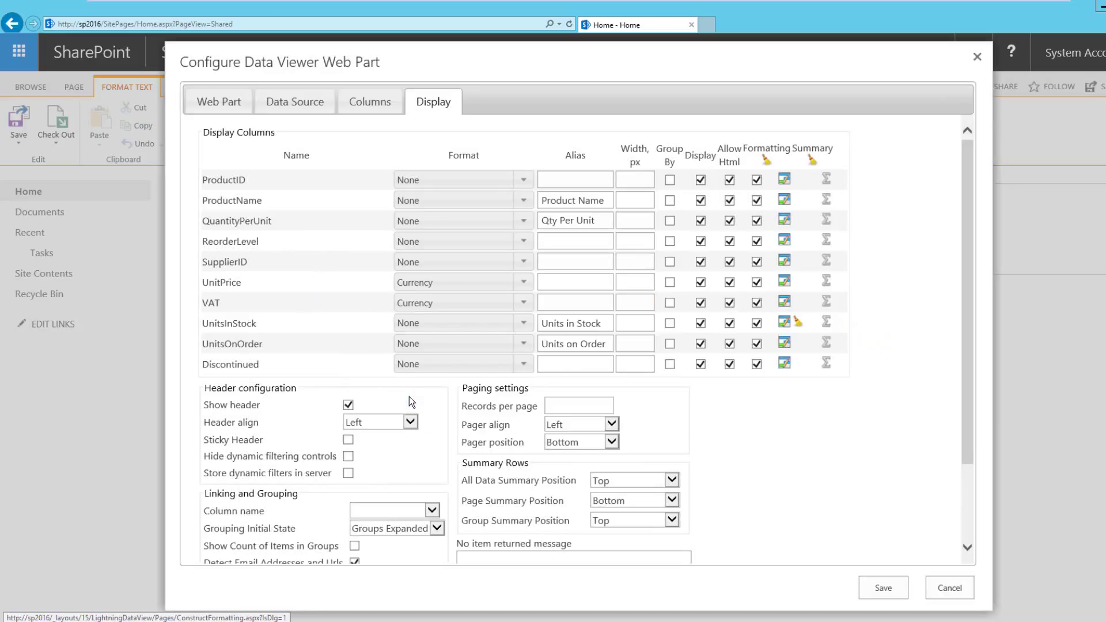
Set the data viewer's paging to 50 records per page
left_click(576, 413)
type("50")
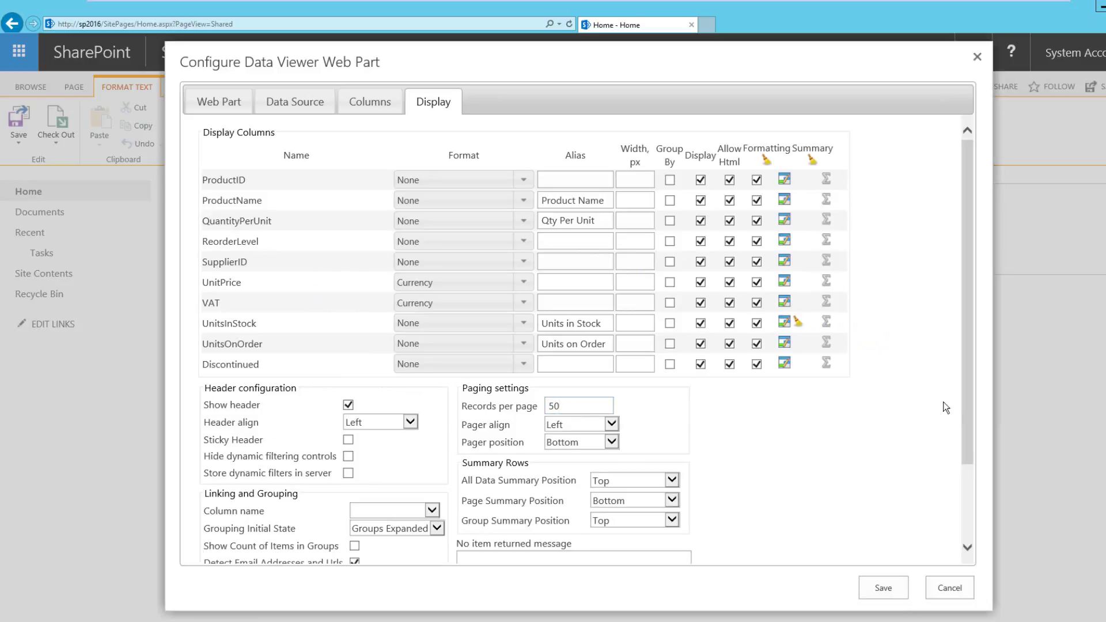
Choose ProductName as the linking column, enable insert, update and delete, and save the web part configuration
scroll(973, 427, "down", 1)
scroll(975, 433, "down", 3)
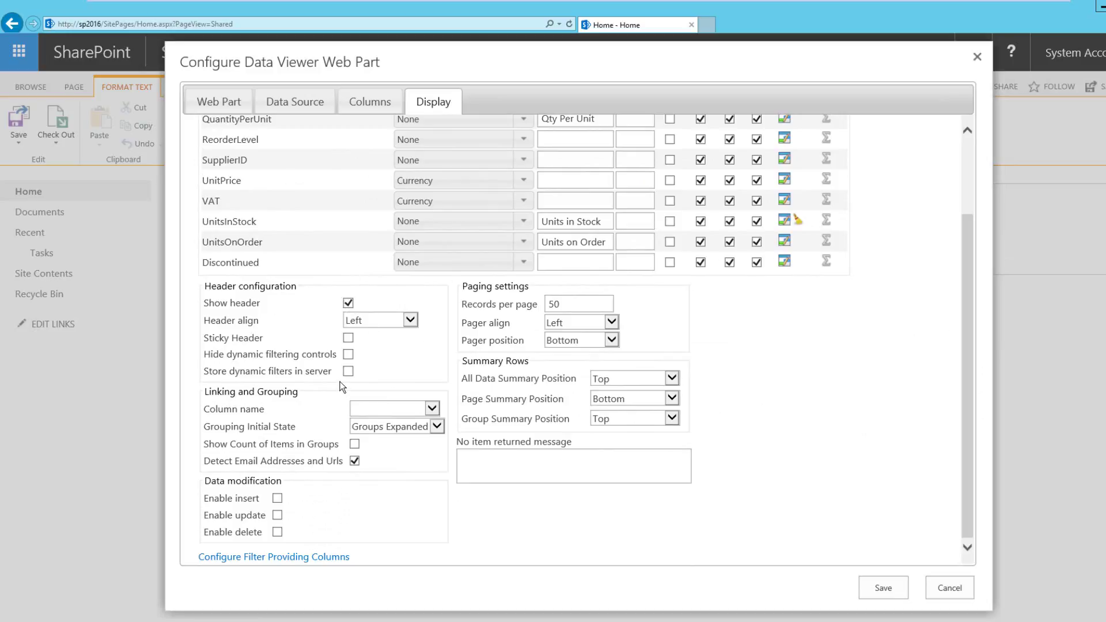
left_click(418, 408)
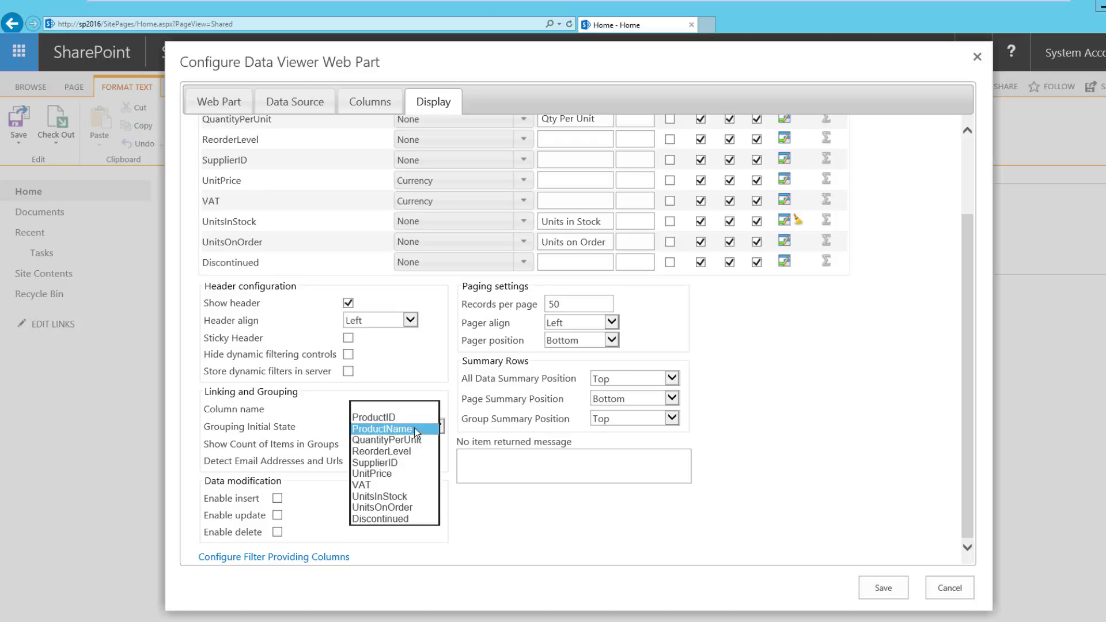
left_click(414, 429)
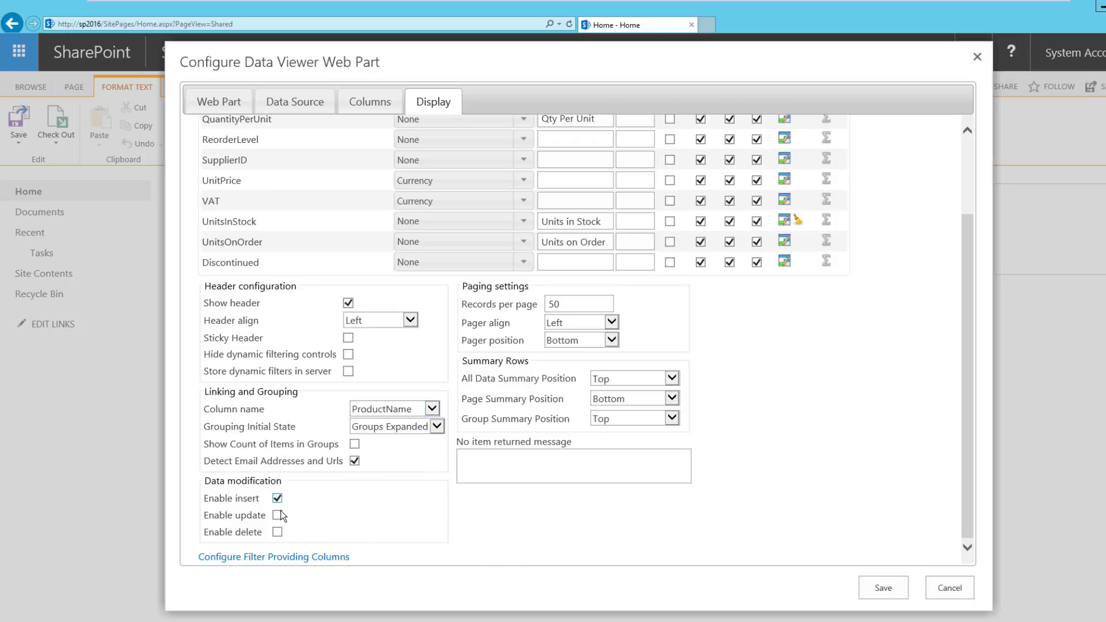
left_click(278, 532)
left_click(887, 579)
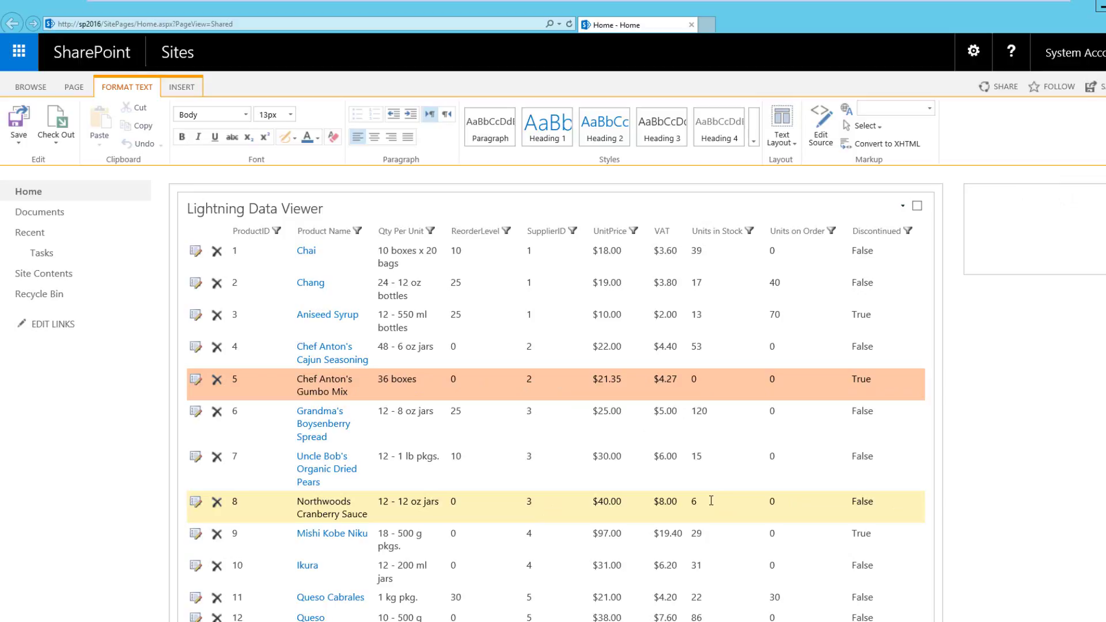
Check the product rows and their highlighting in the data viewer and save the edited page
scroll(711, 501, "down", 9)
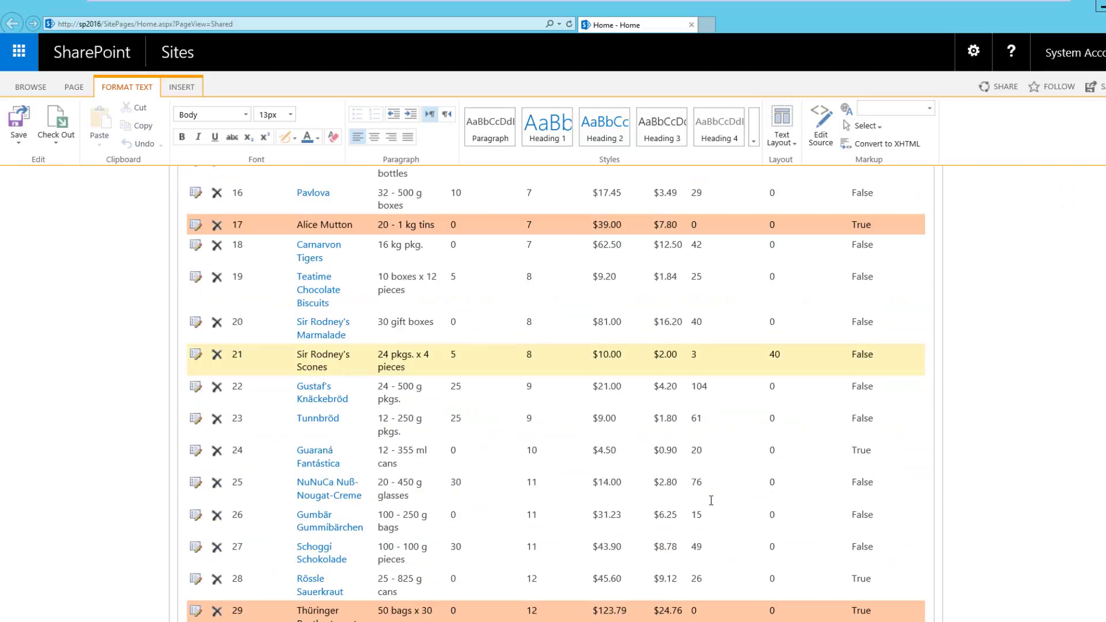
scroll(711, 501, "down", 12)
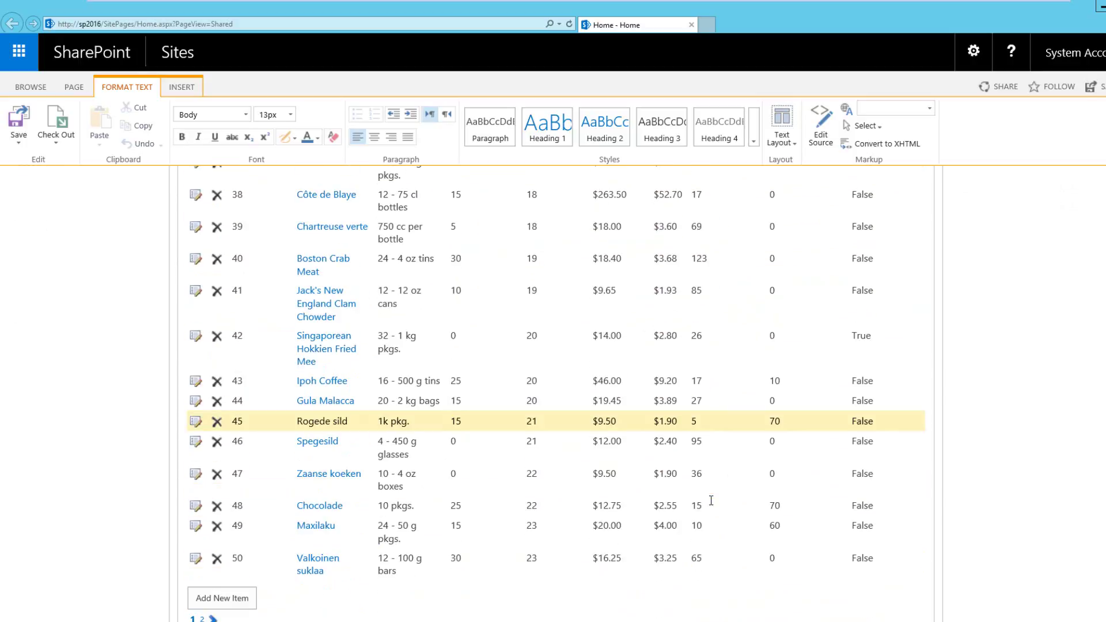
scroll(711, 500, "down", 3)
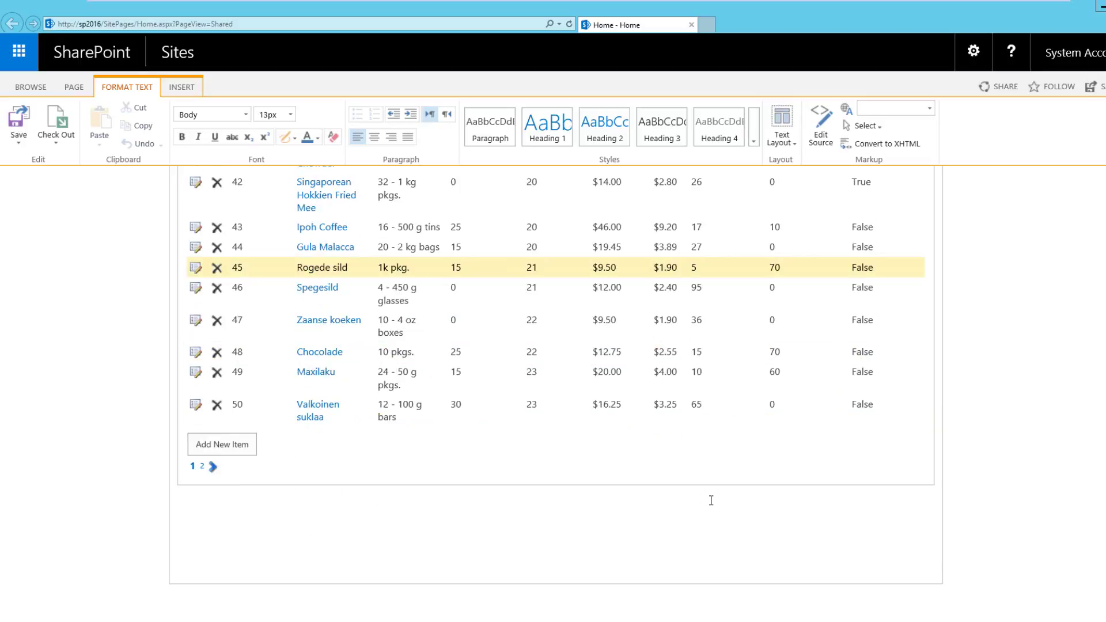
scroll(711, 501, "up", 20)
scroll(710, 500, "up", 3)
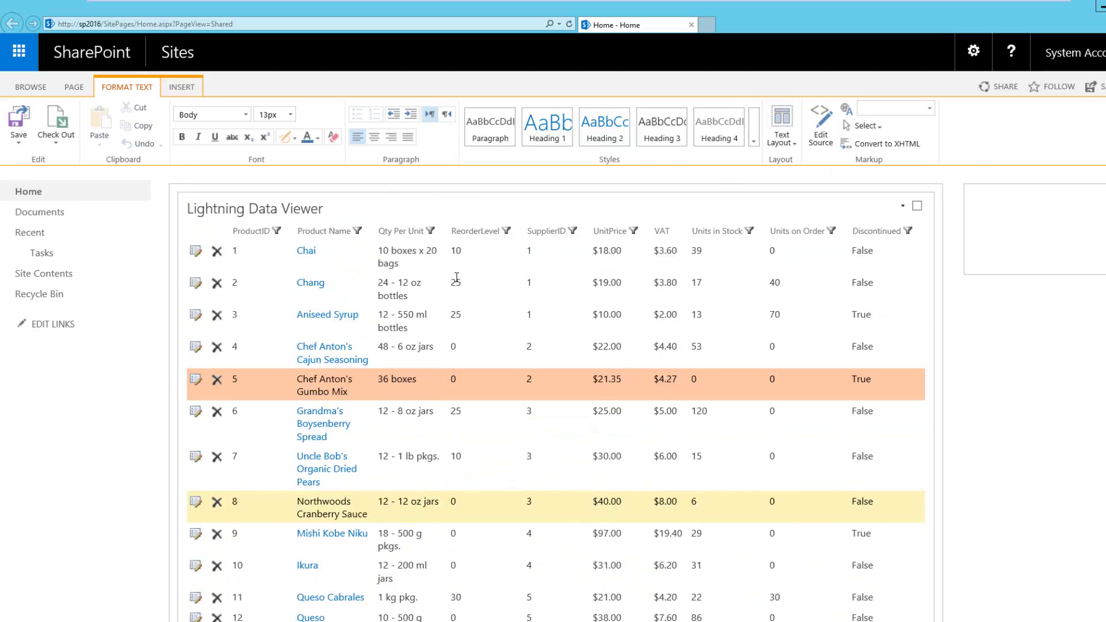
left_click(21, 123)
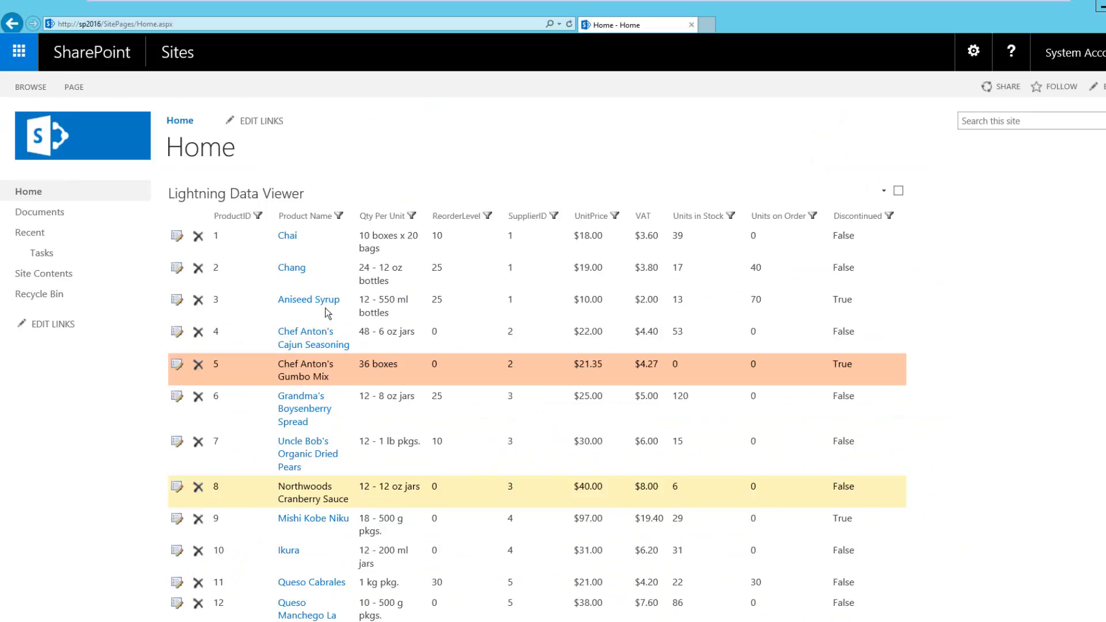
Edit the Aniseed Syrup item, setting Units in Stock to 0, and save it
left_click(178, 306)
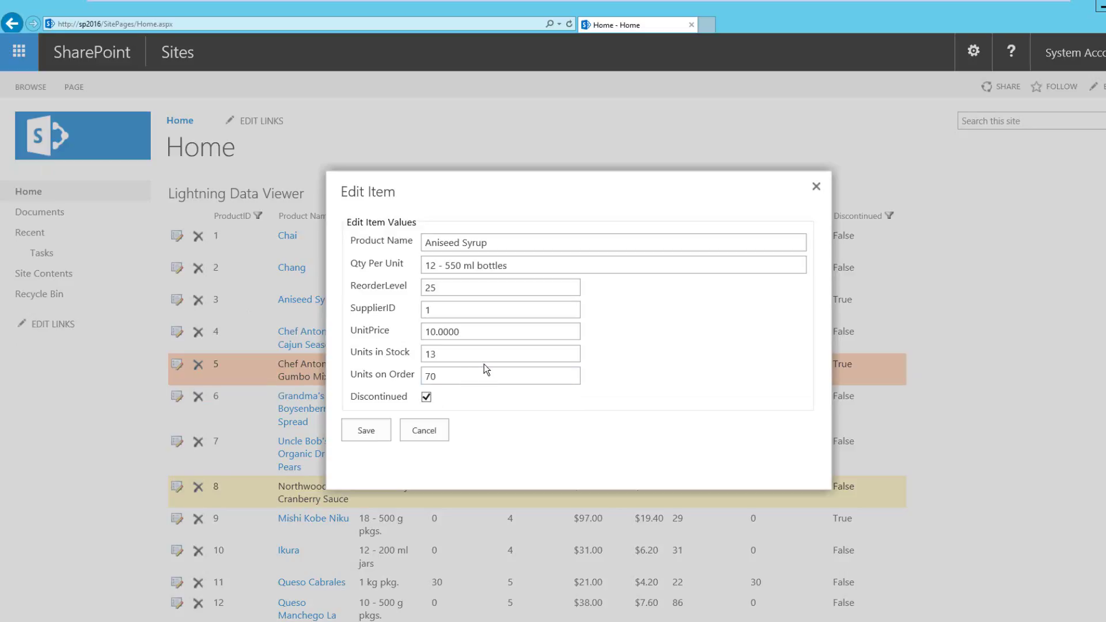
left_click(457, 356)
key("BackSpace")
key("BackSpace")
type("0")
left_click(369, 431)
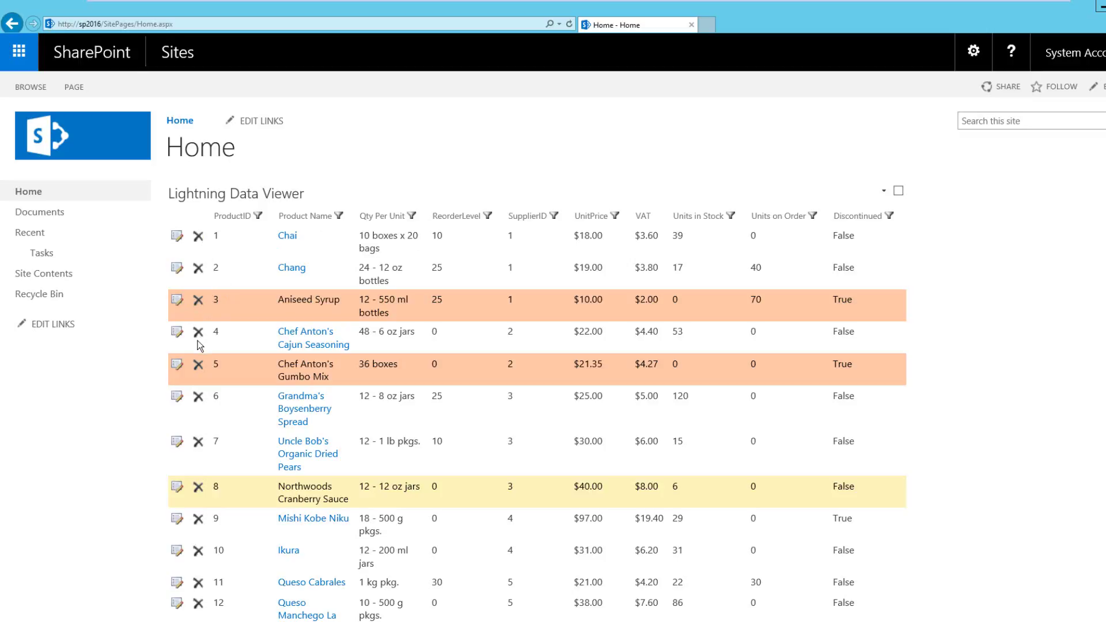
scroll(198, 340, "down", 15)
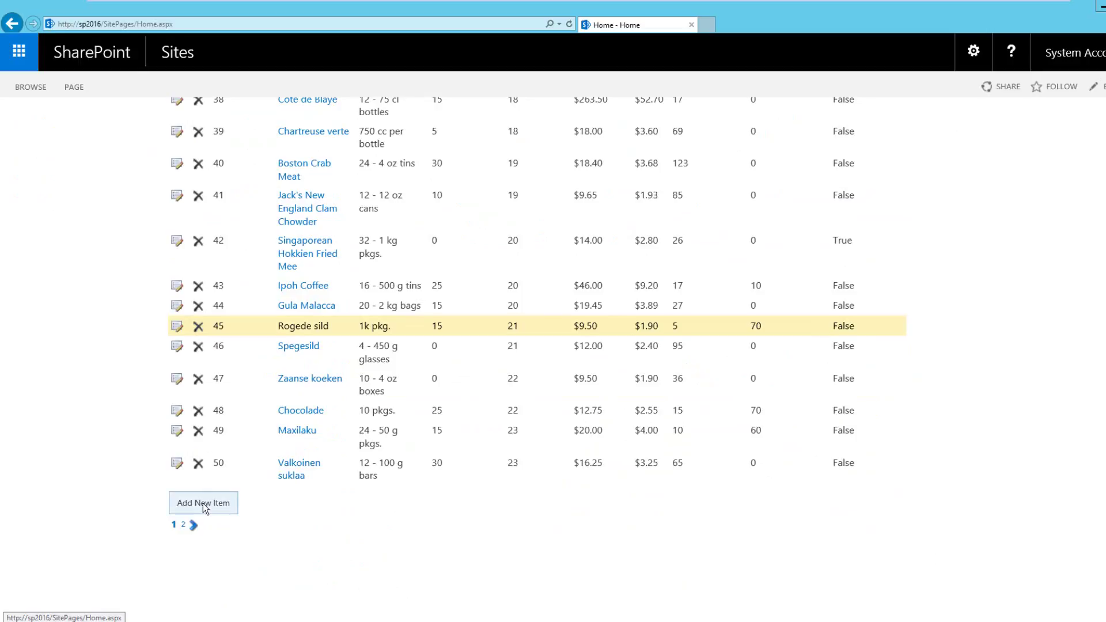
scroll(494, 216, "up", 6)
scroll(494, 216, "up", 10)
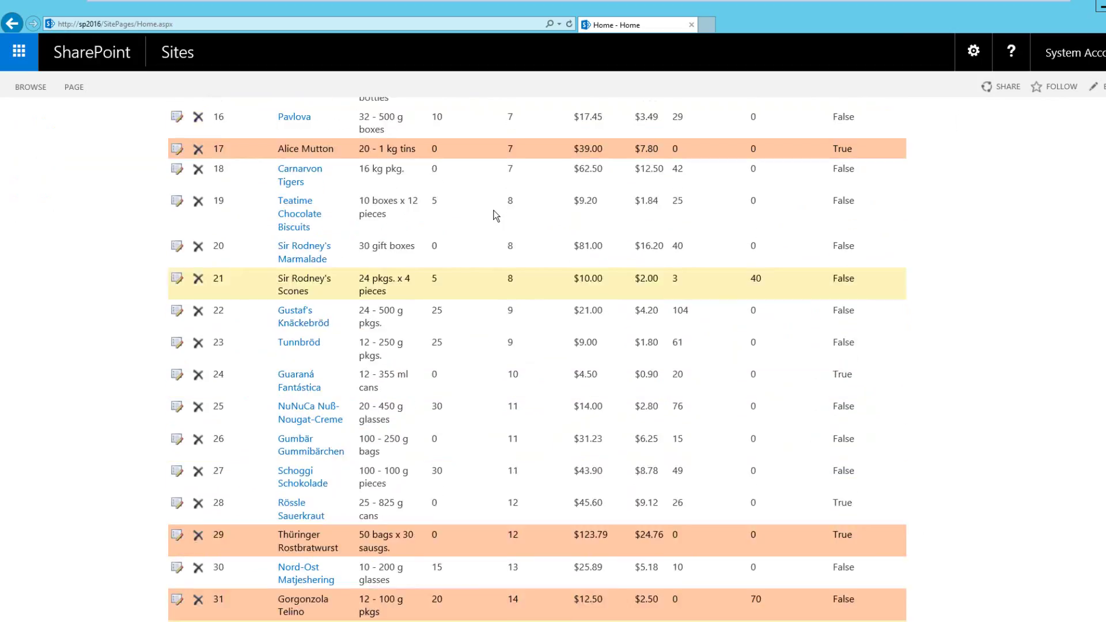